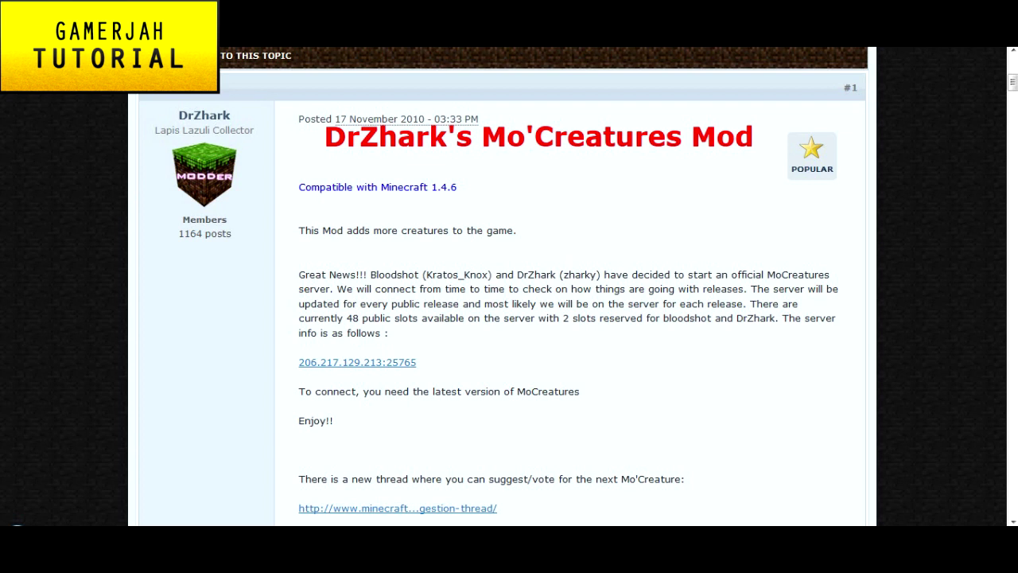
Step: Find the download section in the Mo'Creatures forum thread and review the mod and other needed files
{"action": "scroll", "coordinate": [509, 286], "scroll_direction": "down", "scroll_amount": 4}
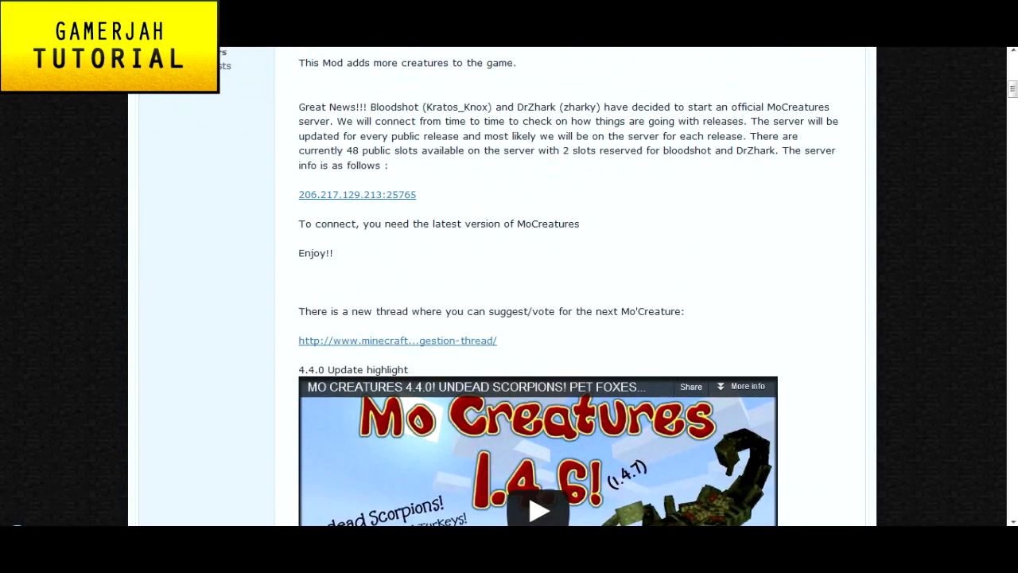
{"action": "scroll", "coordinate": [509, 286], "scroll_direction": "down", "scroll_amount": 13}
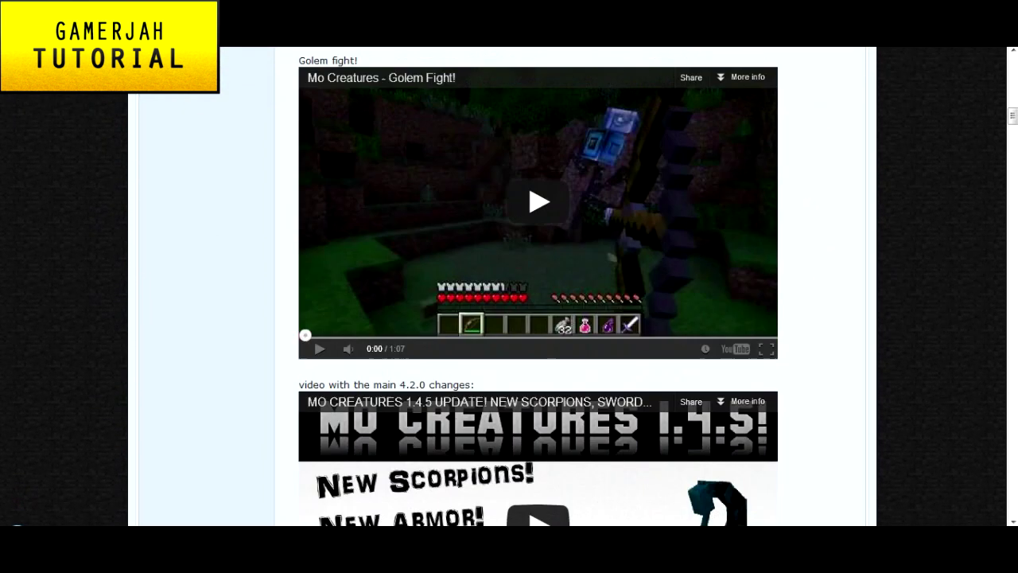
{"action": "scroll", "coordinate": [509, 286], "scroll_direction": "down", "scroll_amount": 3}
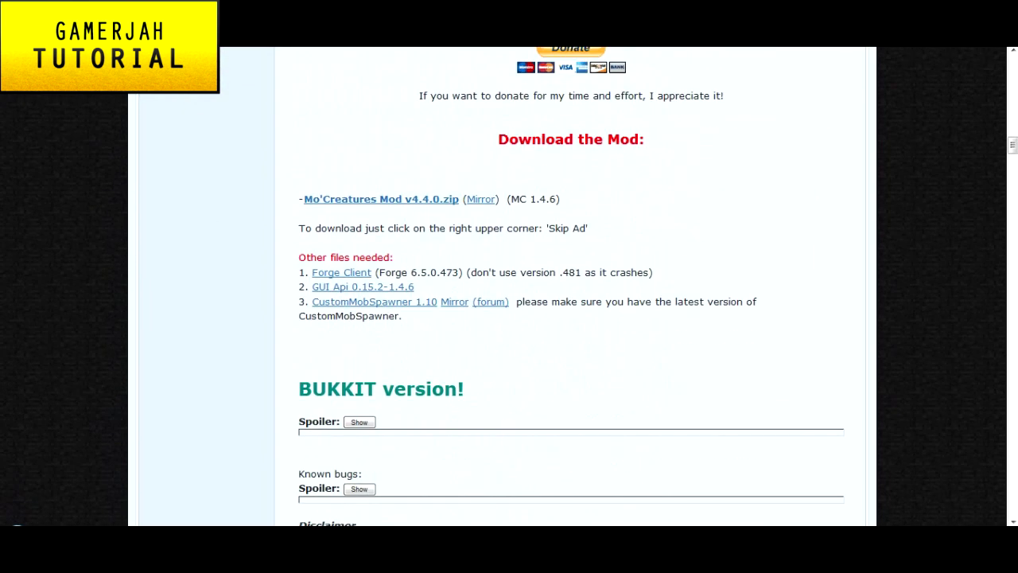
{"action": "left_click_drag", "start_coordinate": [488, 139], "coordinate": [648, 140]}
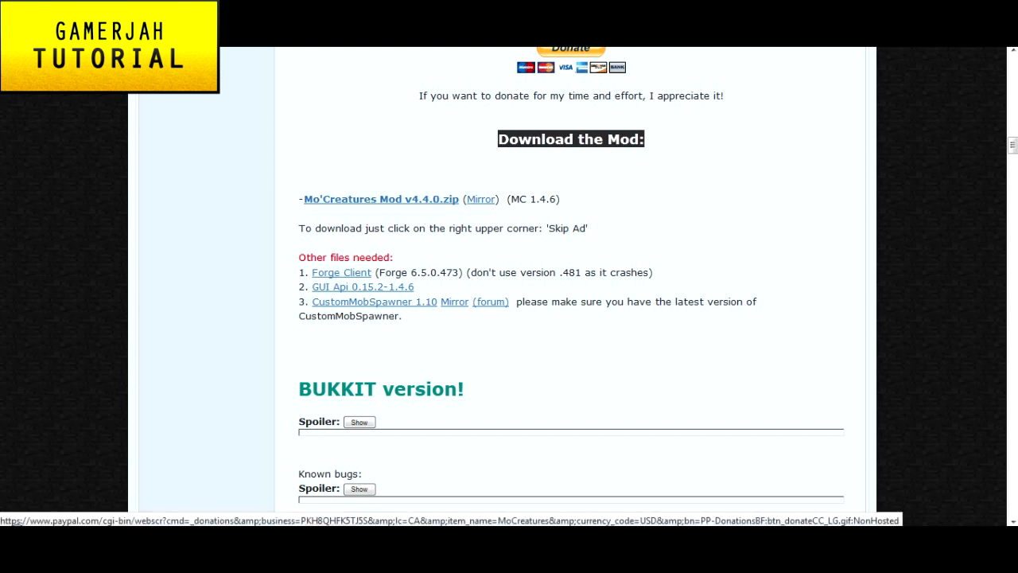
{"action": "left_click", "coordinate": [398, 158]}
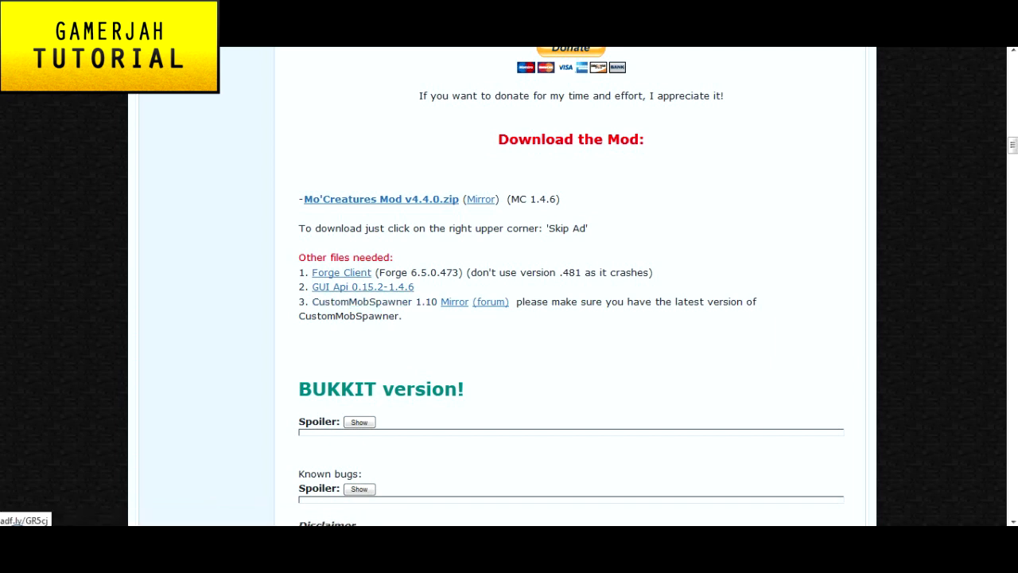
Step: Reveal the "How to Install Mo'Creatures Mod" spoiler further down the thread and read the installation instructions
{"action": "scroll", "coordinate": [571, 286], "scroll_direction": "down", "scroll_amount": 3}
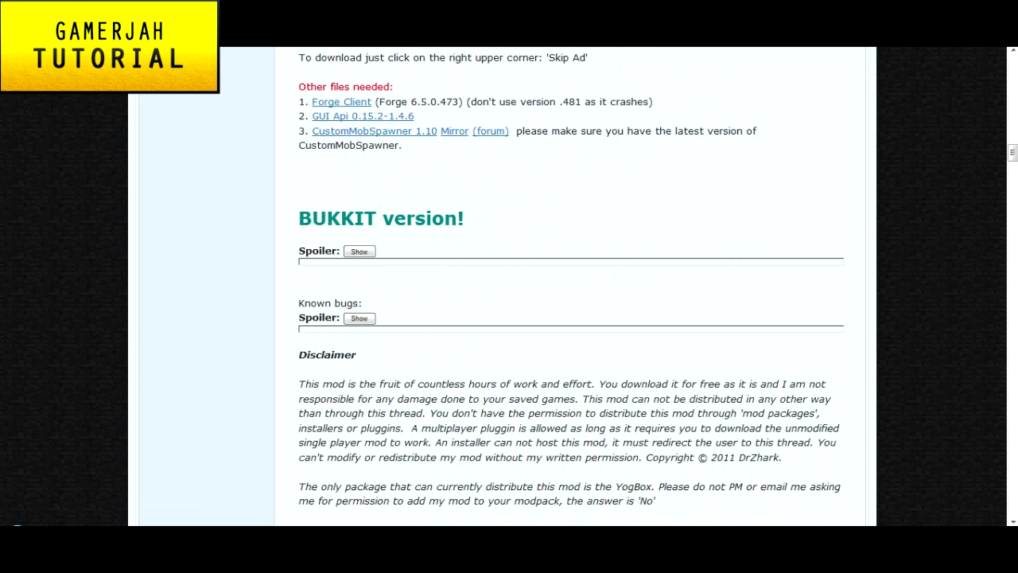
{"action": "scroll", "coordinate": [571, 286], "scroll_direction": "down", "scroll_amount": 13}
{"action": "scroll", "coordinate": [571, 286], "scroll_direction": "down", "scroll_amount": 3}
{"action": "scroll", "coordinate": [571, 286], "scroll_direction": "up", "scroll_amount": 12}
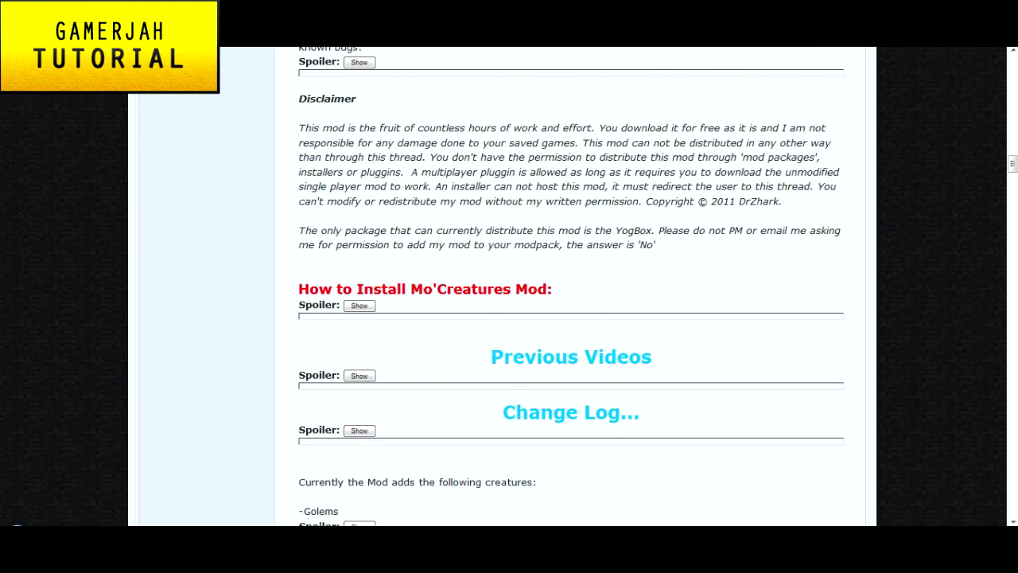
{"action": "left_click", "coordinate": [359, 305]}
{"action": "scroll", "coordinate": [380, 395], "scroll_direction": "down", "scroll_amount": 5}
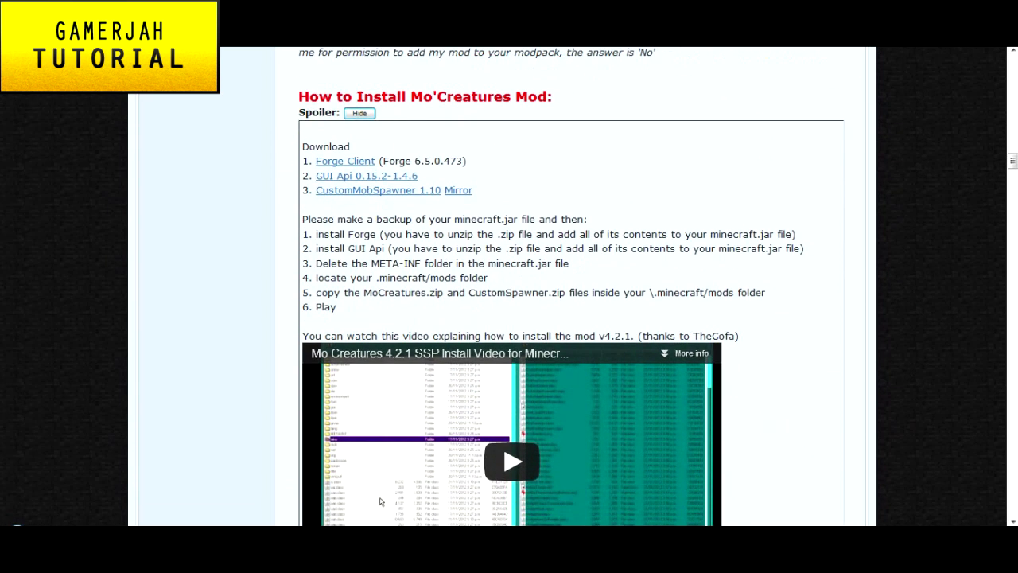
{"action": "scroll", "coordinate": [380, 395], "scroll_direction": "down", "scroll_amount": 1}
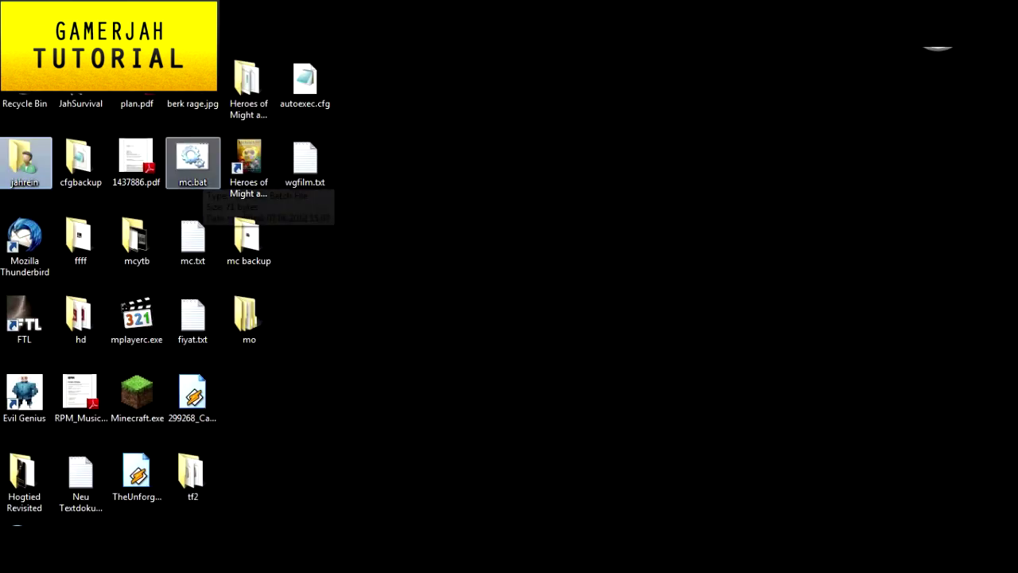
Step: Start Minecraft.exe from the desktop and open the .minecraft game location from the launcher options
{"action": "left_click", "coordinate": [137, 393]}
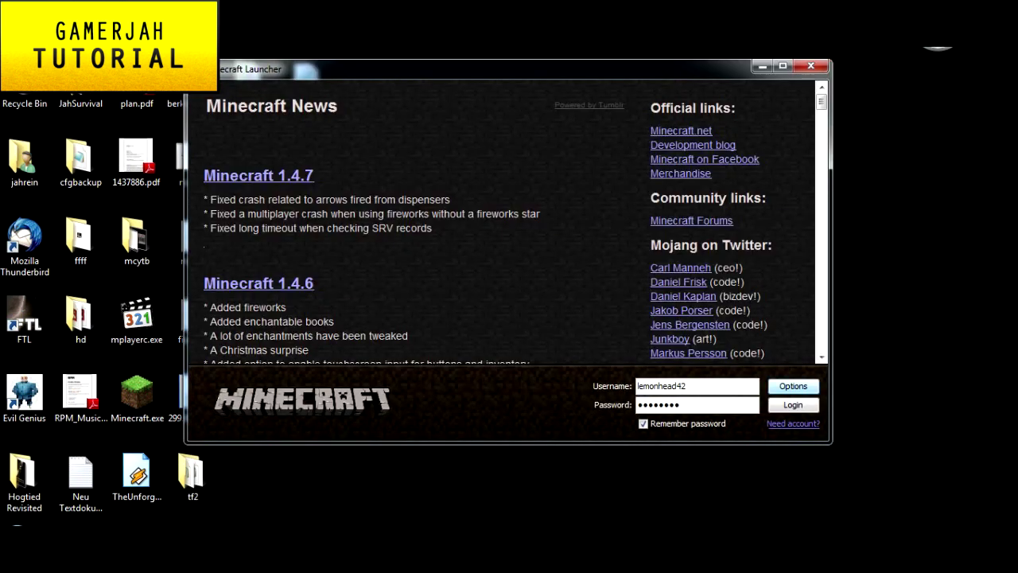
{"action": "left_click", "coordinate": [793, 386]}
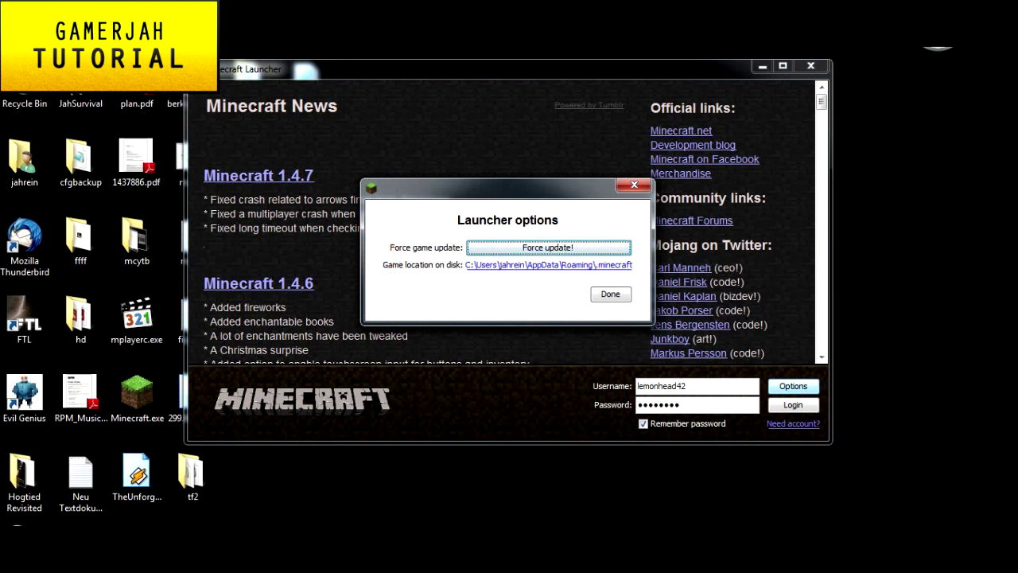
{"action": "left_click", "coordinate": [501, 265]}
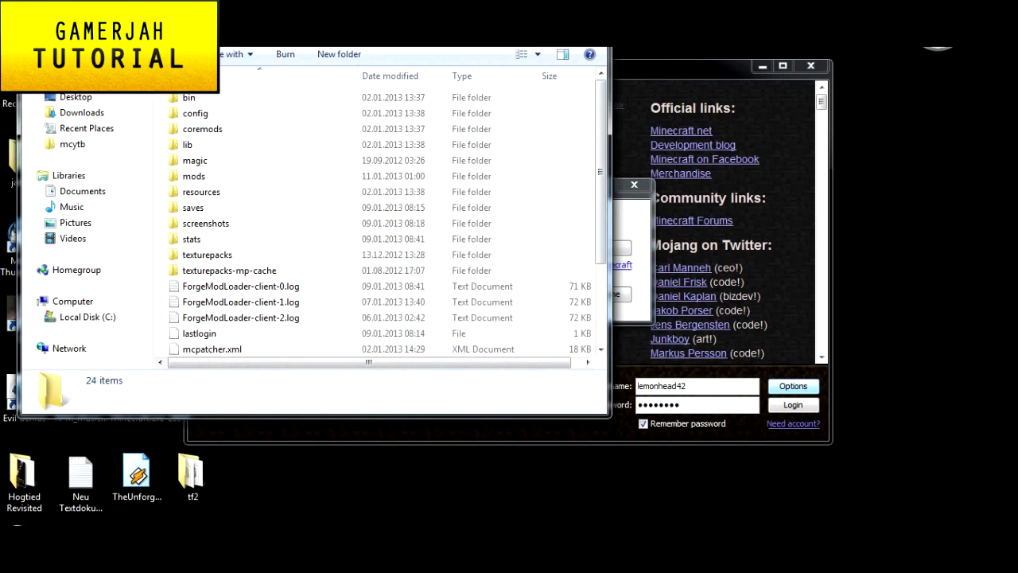
{"action": "left_click", "coordinate": [634, 184]}
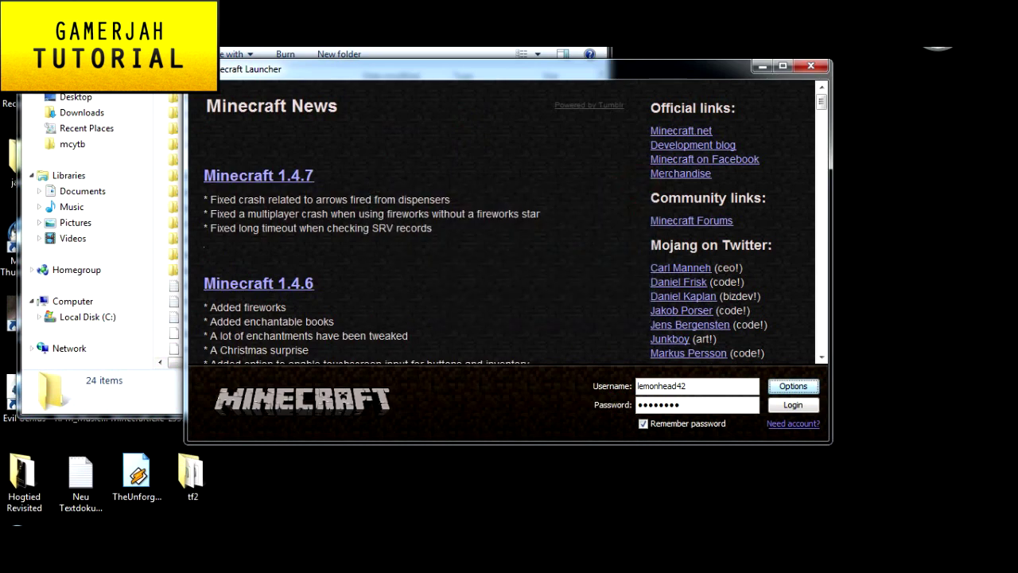
Step: Delete minecraft.jar from the bin folder inside .minecraft and close the folder window
{"action": "left_click", "coordinate": [170, 210]}
{"action": "double_click", "coordinate": [220, 97]}
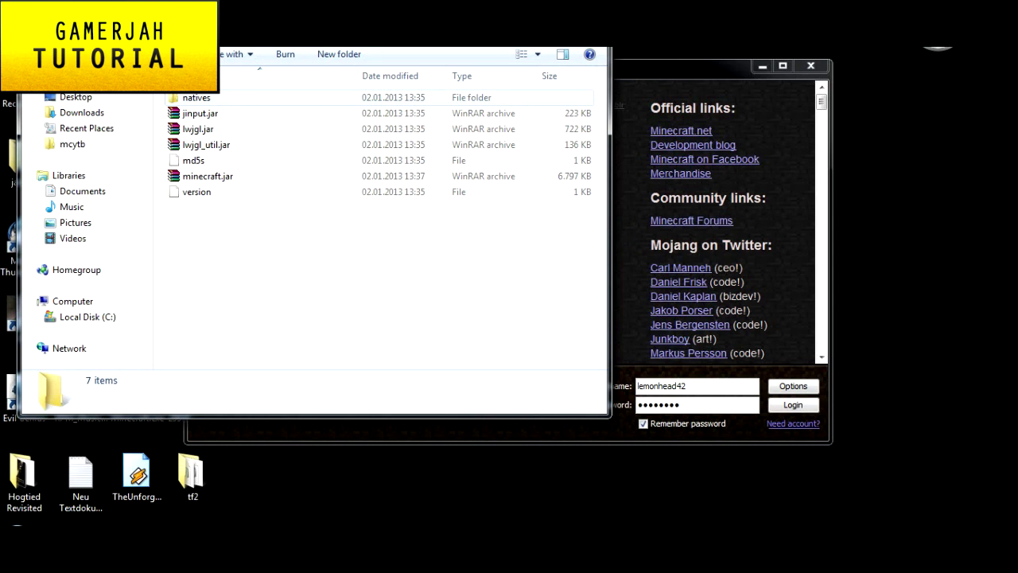
{"action": "left_click", "coordinate": [195, 173]}
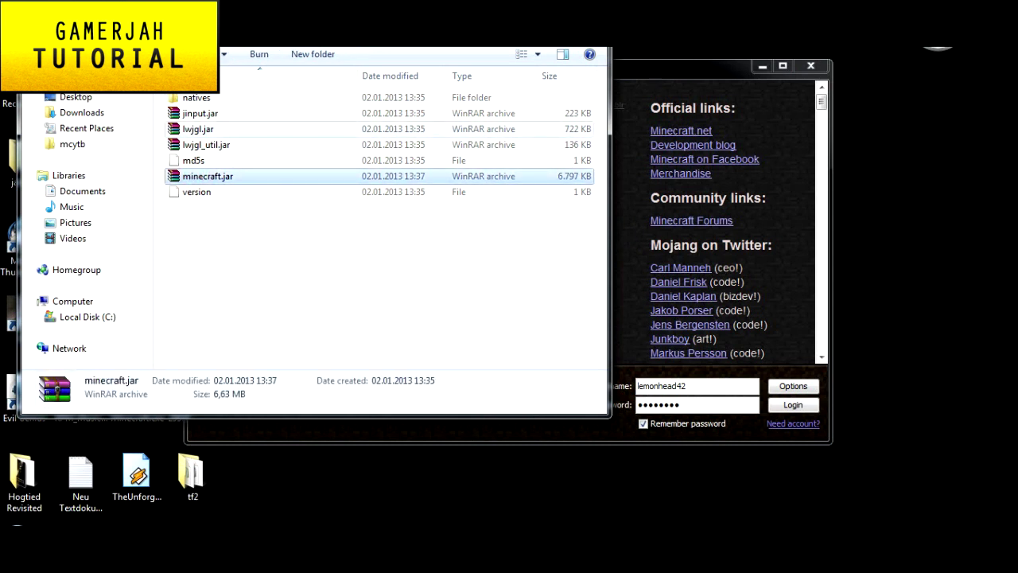
{"action": "key", "text": "Delete"}
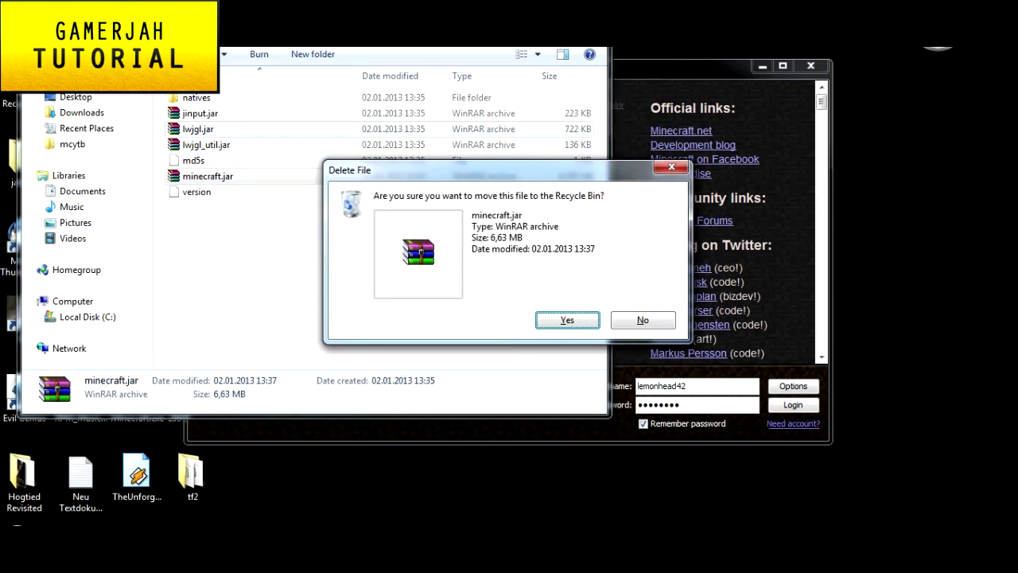
{"action": "key", "text": "Return"}
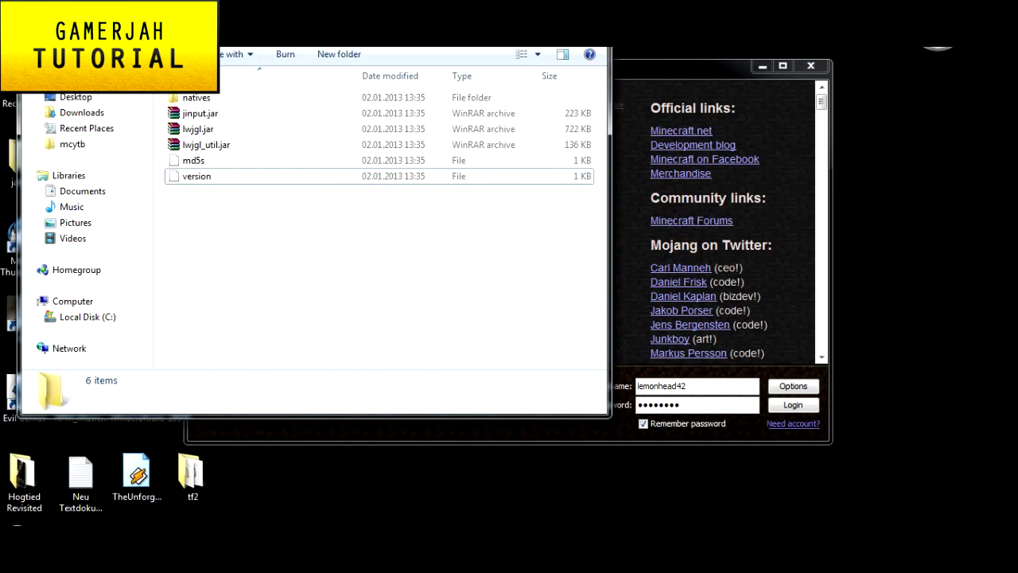
{"action": "key", "text": "alt+F4"}
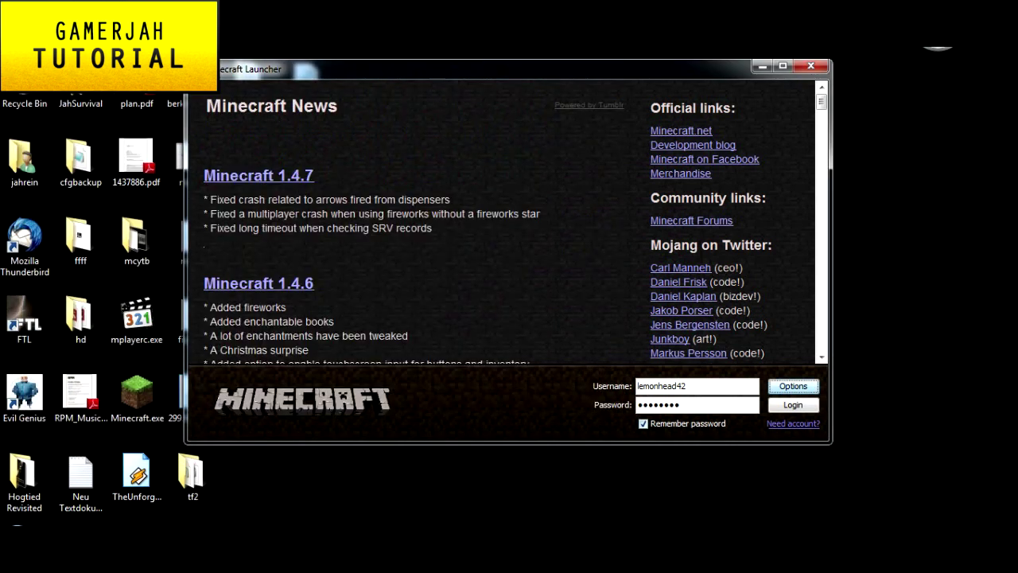
Step: Force a game update in the launcher options, log in with the saved account to run it, and close the game
{"action": "key", "text": "space"}
{"action": "left_click", "coordinate": [549, 247]}
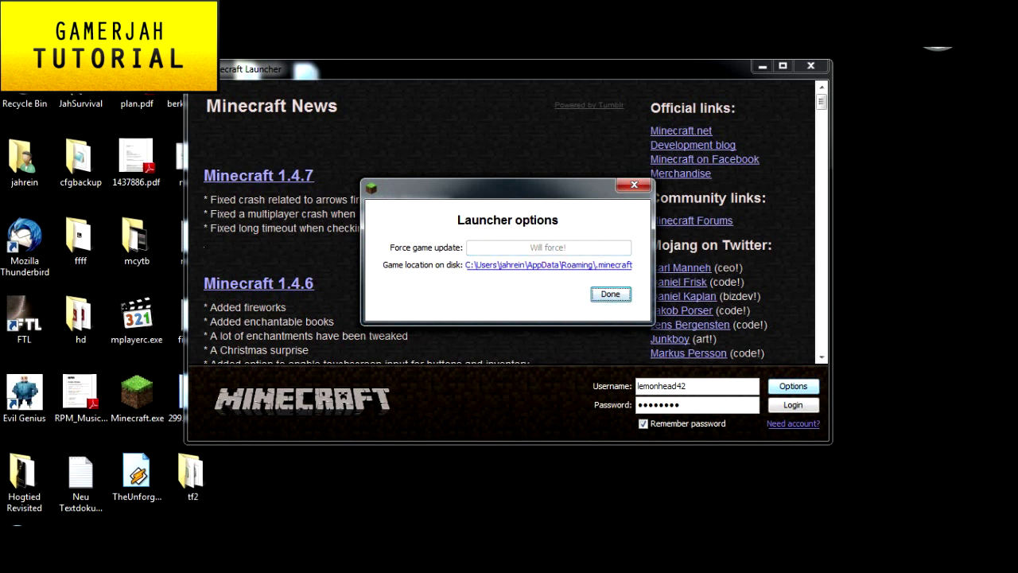
{"action": "left_click", "coordinate": [611, 295]}
{"action": "left_click", "coordinate": [803, 407]}
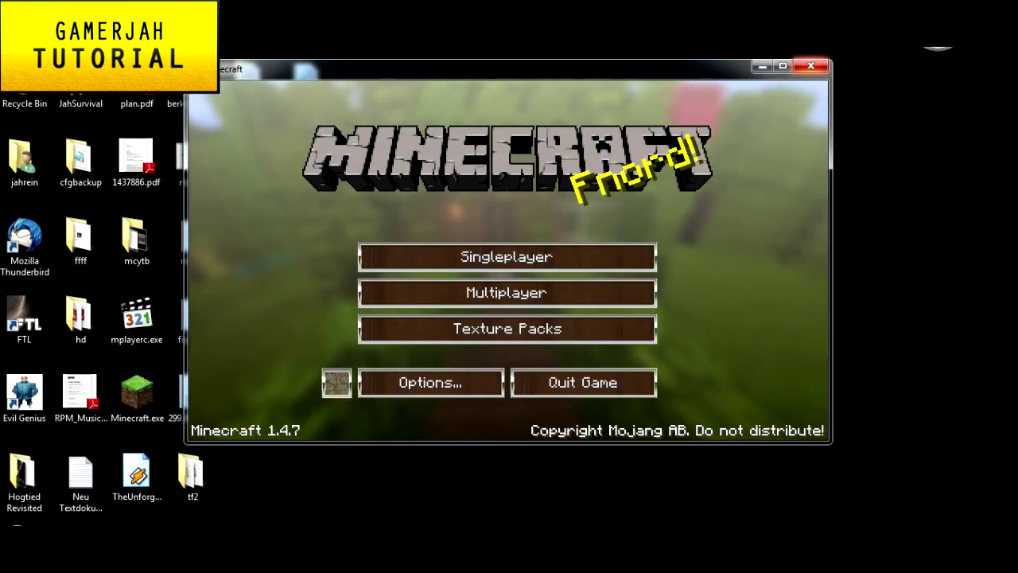
{"action": "left_click", "coordinate": [811, 66]}
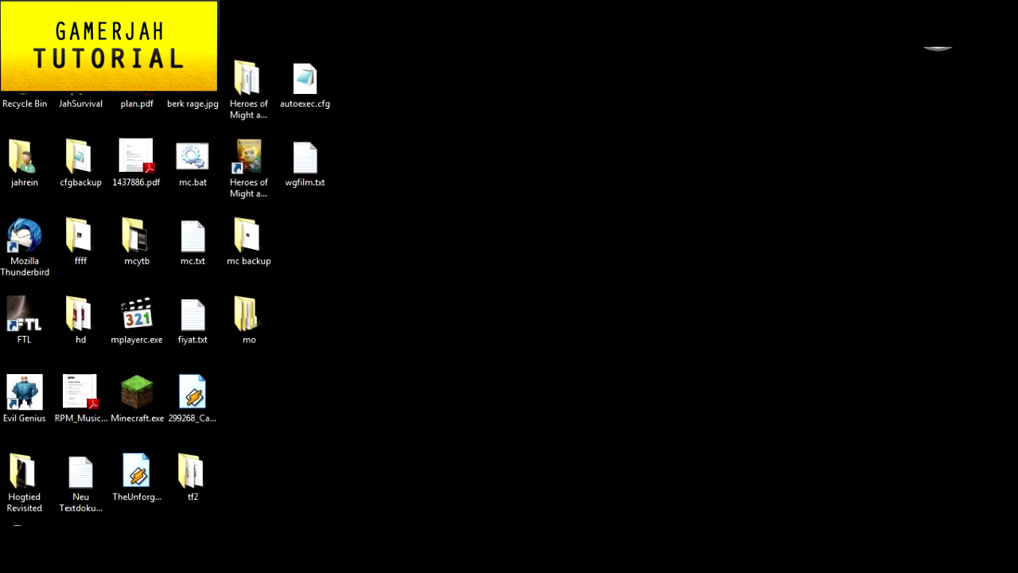
Step: Open the mo folder with the mod archives and the .minecraft folder from the launcher options, and close the launcher
{"action": "double_click", "coordinate": [192, 395]}
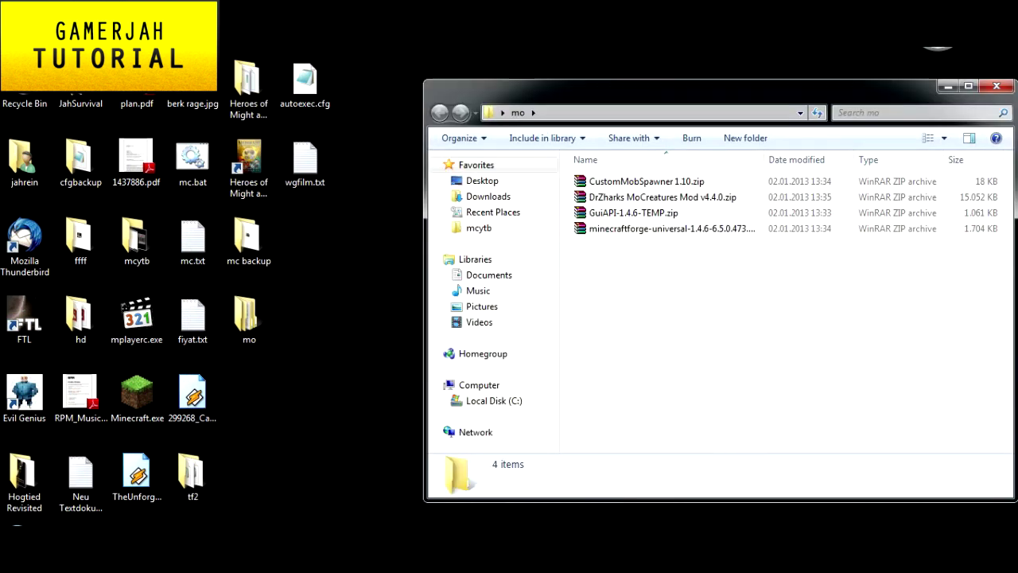
{"action": "left_click", "coordinate": [137, 395]}
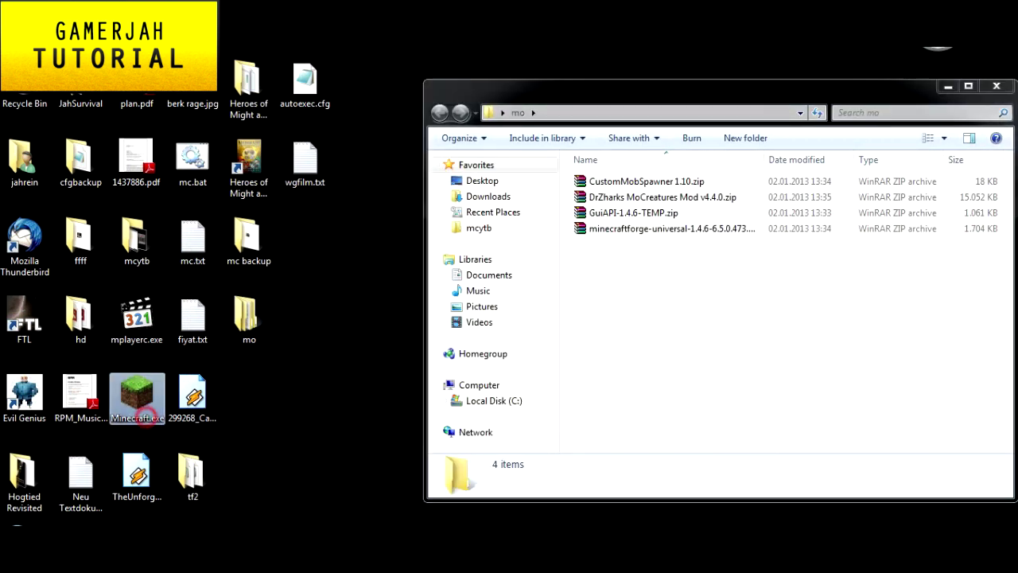
{"action": "key", "text": "Return"}
{"action": "left_click", "coordinate": [792, 386]}
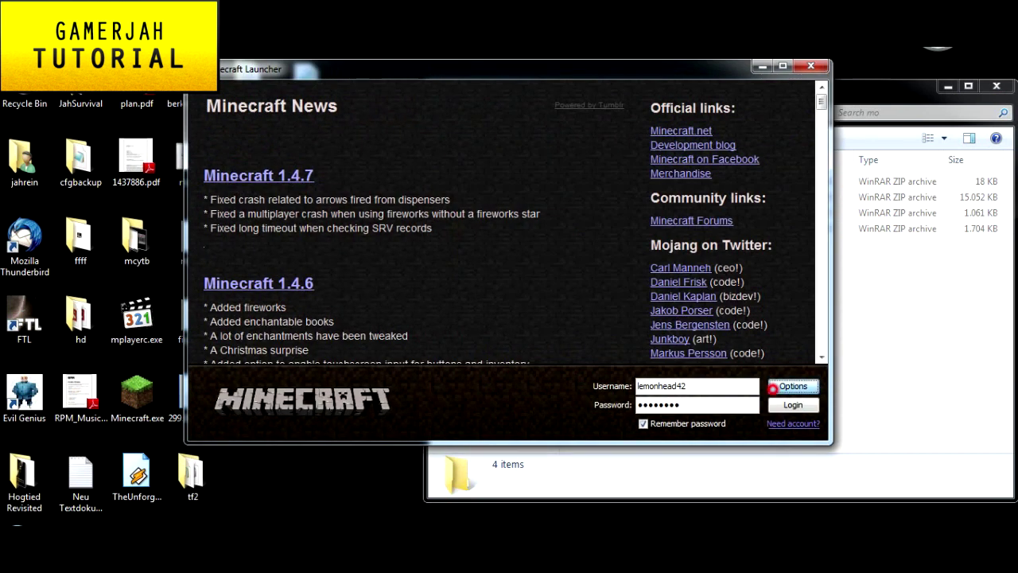
{"action": "left_click", "coordinate": [526, 263]}
{"action": "left_click", "coordinate": [643, 186]}
{"action": "left_click", "coordinate": [811, 65]}
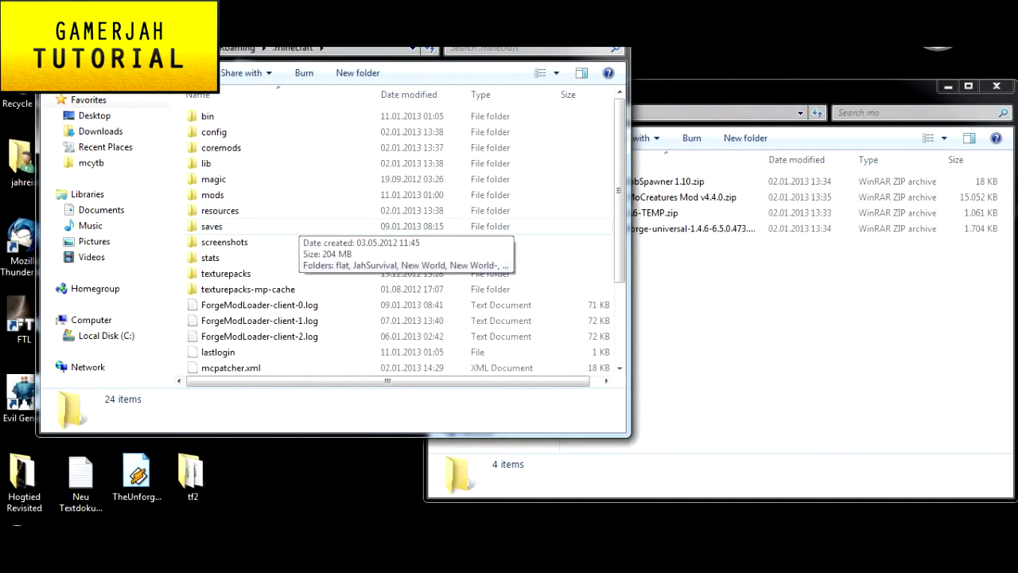
Step: Open the bin folder inside .minecraft and place its window beside the mo folder window
{"action": "left_click", "coordinate": [295, 222]}
{"action": "double_click", "coordinate": [282, 114]}
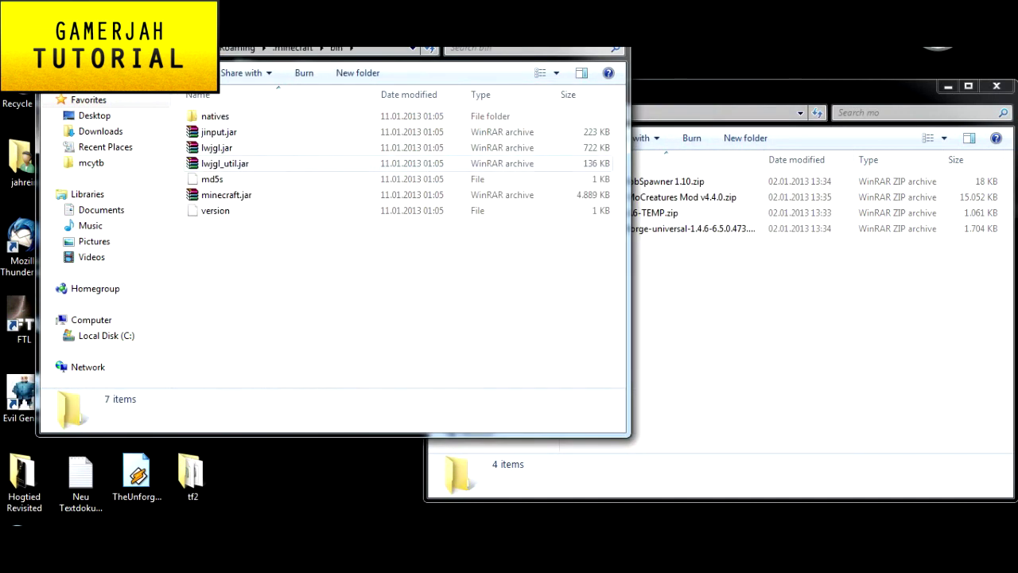
{"action": "left_click", "coordinate": [238, 195]}
{"action": "left_click_drag", "start_coordinate": [333, 23], "coordinate": [305, 84]}
{"action": "left_click", "coordinate": [631, 279]}
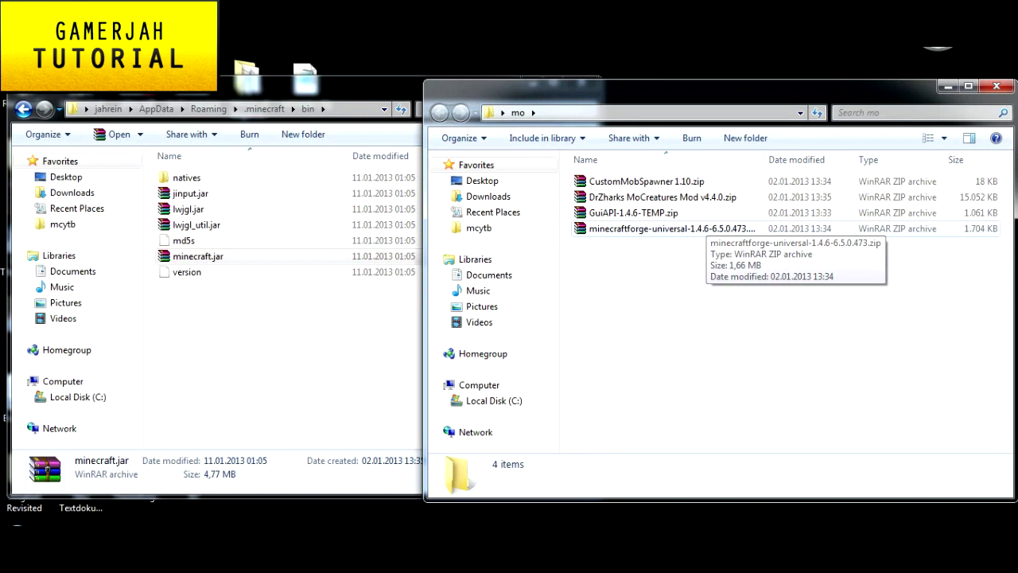
Step: View the contents of minecraft.jar in WinRAR and close the archive
{"action": "left_click", "coordinate": [229, 299]}
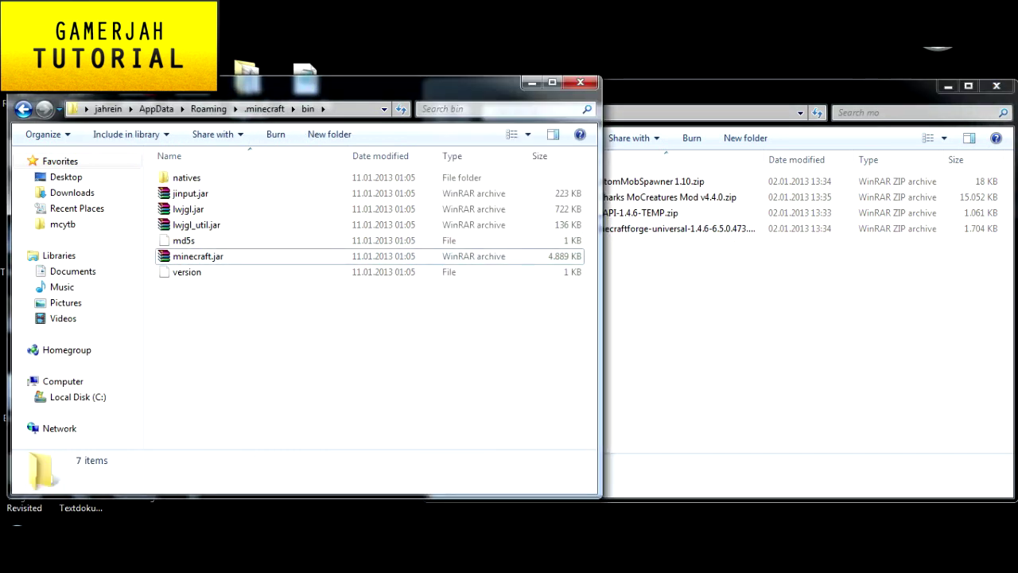
{"action": "double_click", "coordinate": [197, 256]}
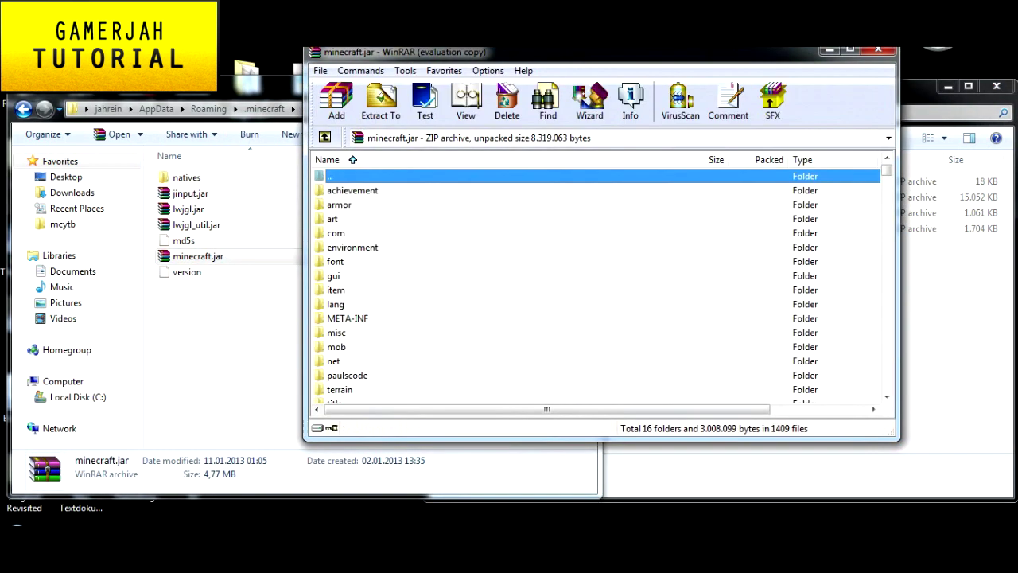
{"action": "left_click", "coordinate": [681, 250]}
{"action": "key", "text": "Escape"}
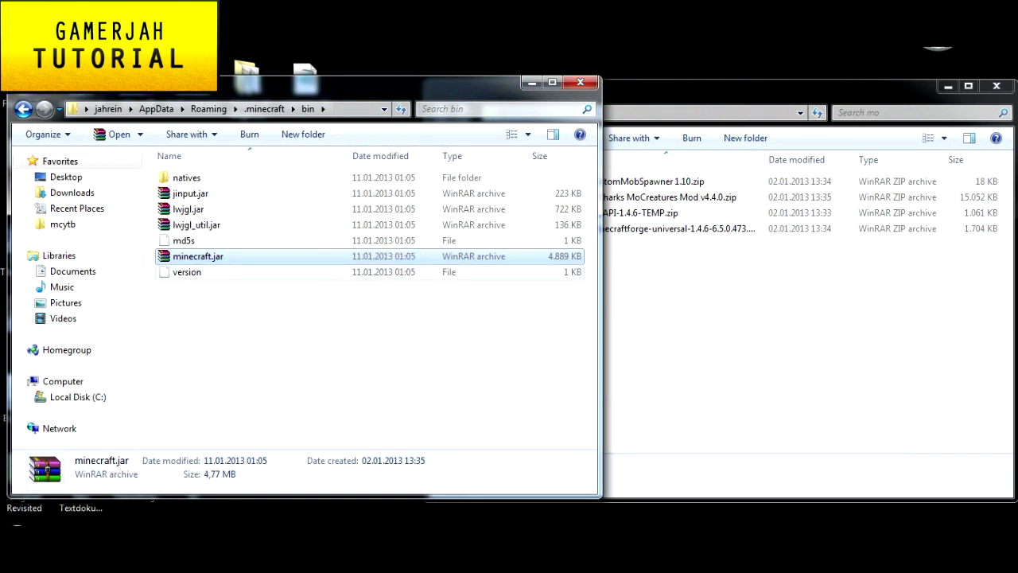
Step: Examine the "Opens with" program setting in the properties of minecraft.jar and close them without changes
{"action": "right_click", "coordinate": [183, 253]}
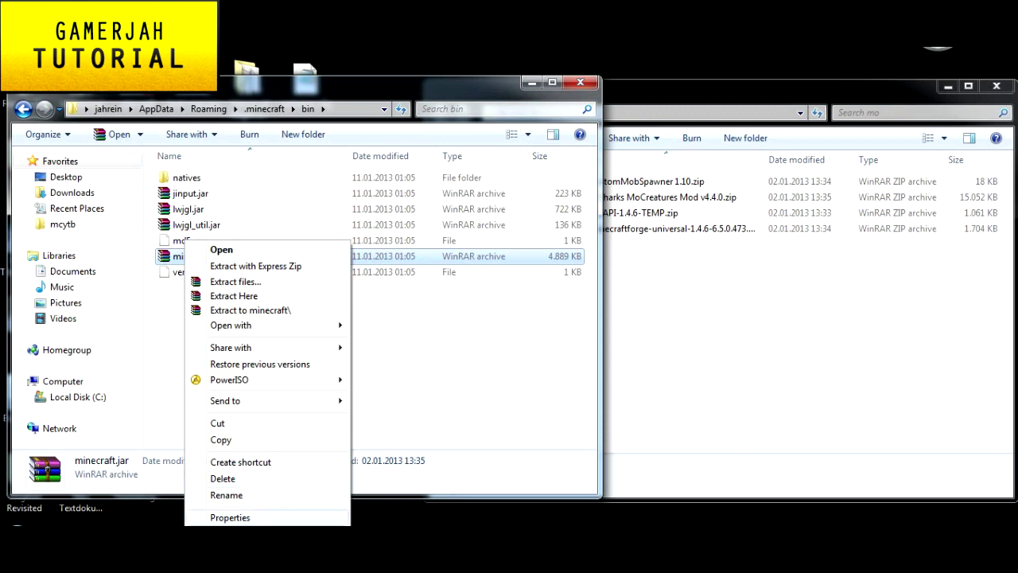
{"action": "left_click", "coordinate": [228, 517]}
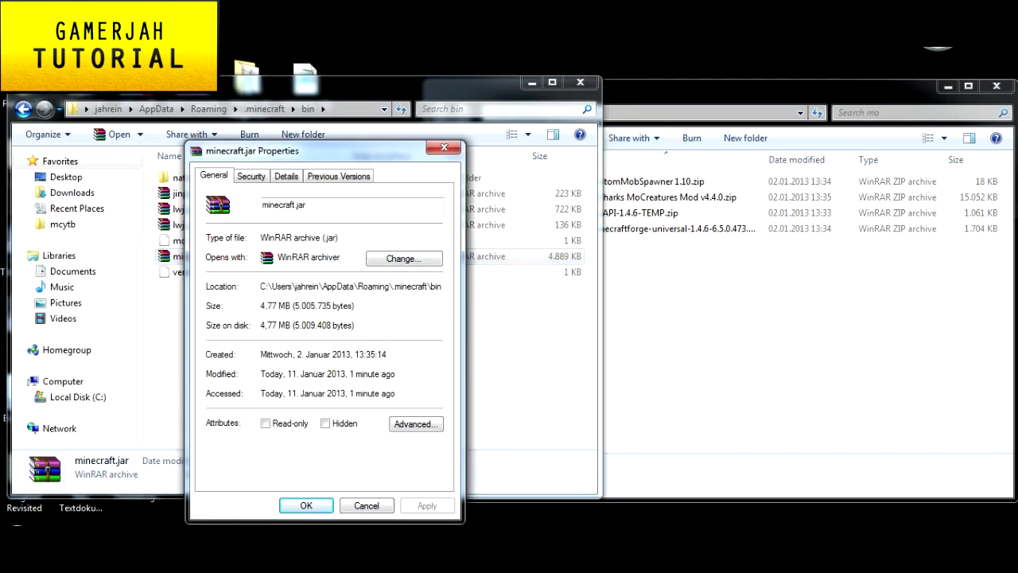
{"action": "left_click", "coordinate": [386, 260]}
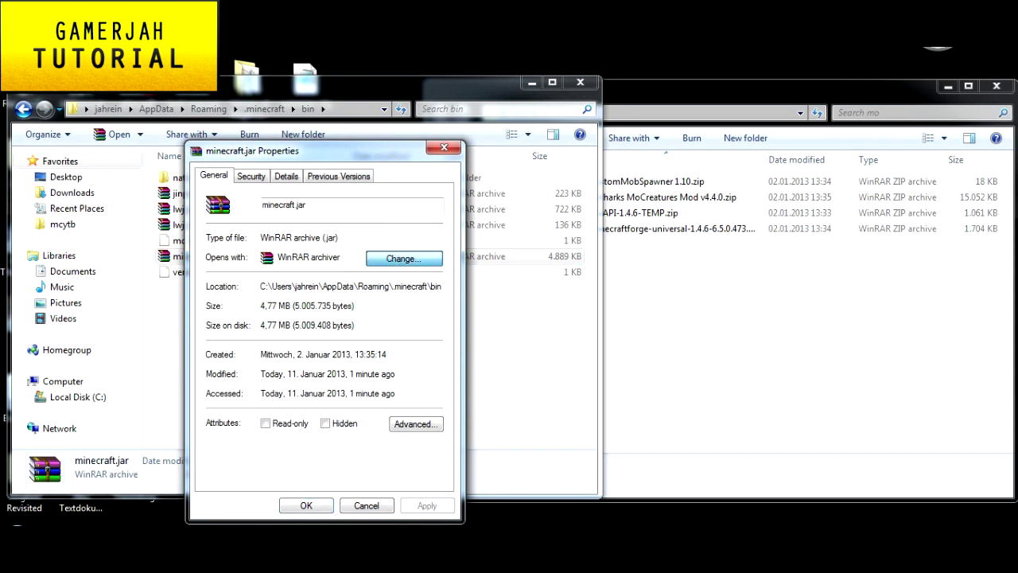
{"action": "left_click", "coordinate": [679, 409]}
{"action": "left_click", "coordinate": [367, 506]}
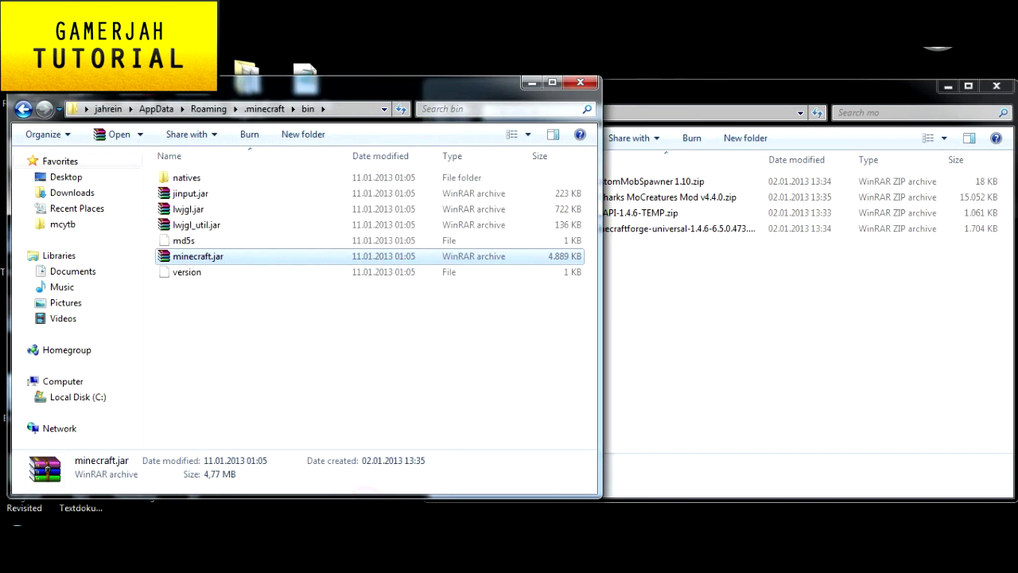
Step: Open minecraft.jar in WinRAR, dismiss the license notice and place the archive window so the mo folder's files stay reachable
{"action": "double_click", "coordinate": [185, 257]}
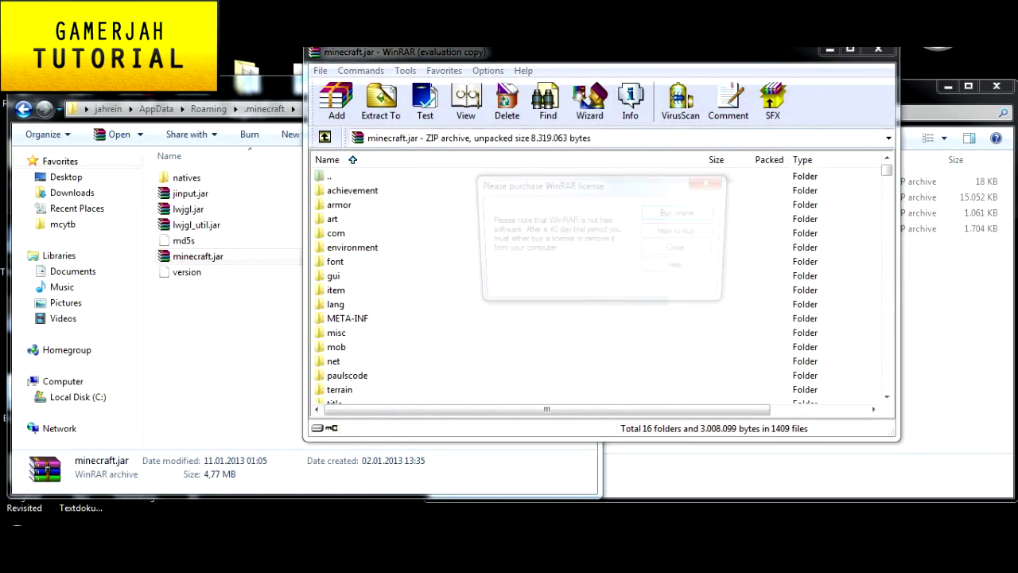
{"action": "left_click", "coordinate": [679, 249]}
{"action": "left_click_drag", "start_coordinate": [549, 54], "coordinate": [309, 90]}
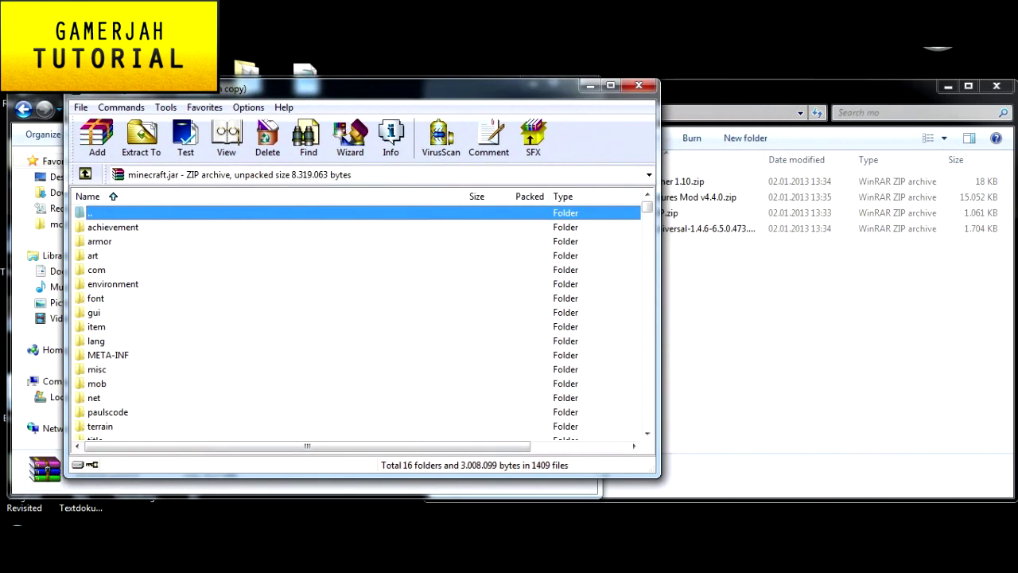
{"action": "left_click_drag", "start_coordinate": [647, 208], "coordinate": [647, 272]}
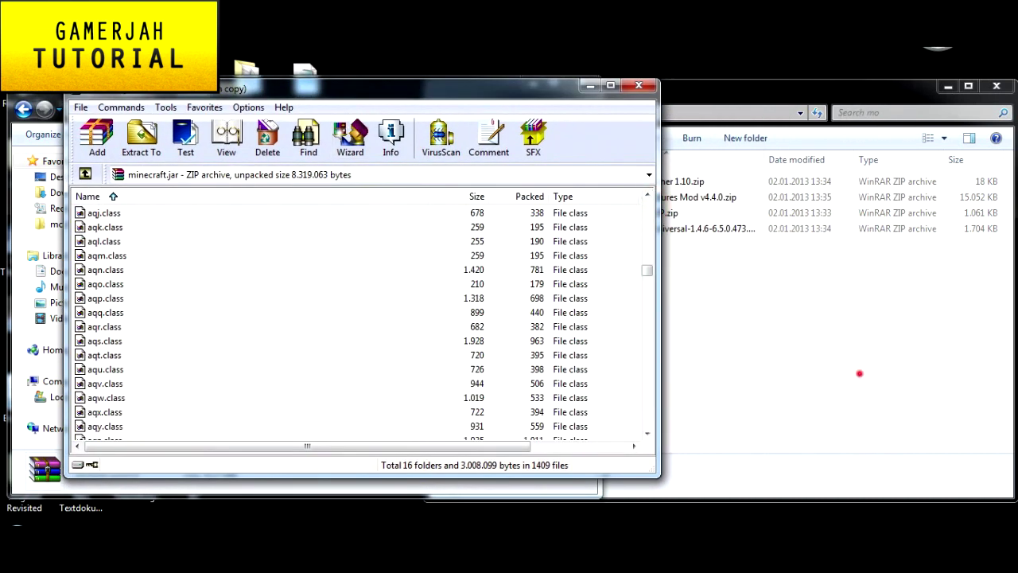
Step: Open minecraftforge-universal-1.4.6-6.5.0.473.zip from the mo folder in WinRAR and dismiss the license notice
{"action": "left_click", "coordinate": [860, 374]}
{"action": "double_click", "coordinate": [686, 227]}
{"action": "double_click", "coordinate": [685, 228]}
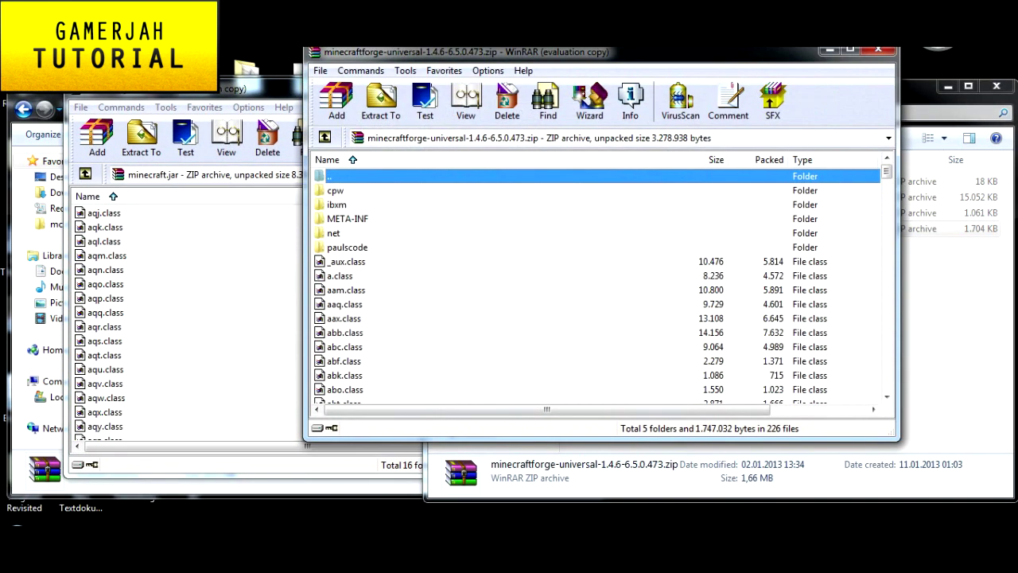
{"action": "key", "text": "Escape"}
Step: Add all files and folders of the Forge archive to minecraft.jar with the default archive settings, and close the Forge archive
{"action": "left_click", "coordinate": [351, 233]}
{"action": "key", "text": "ctrl+a"}
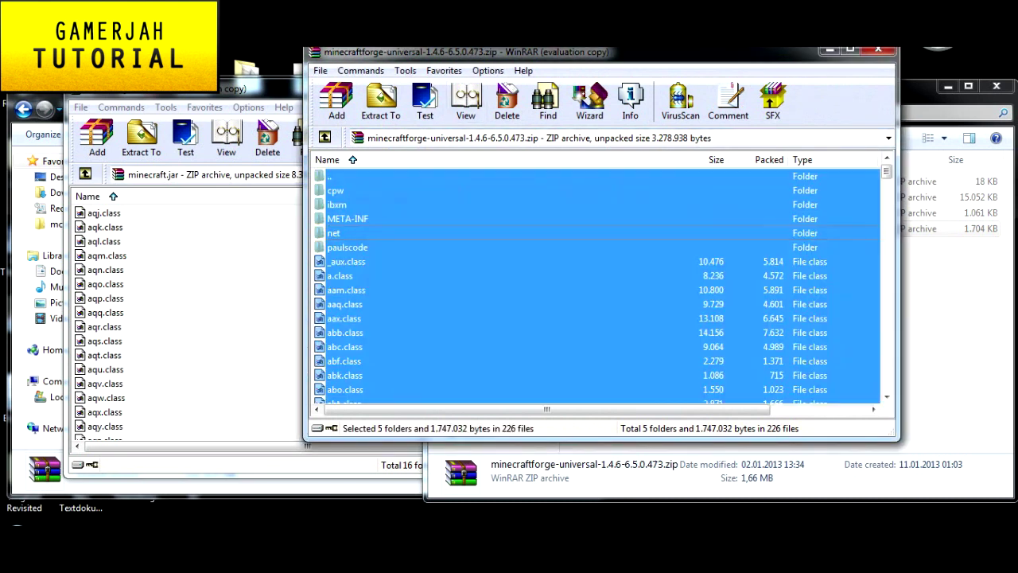
{"action": "left_click_drag", "start_coordinate": [348, 210], "coordinate": [198, 310]}
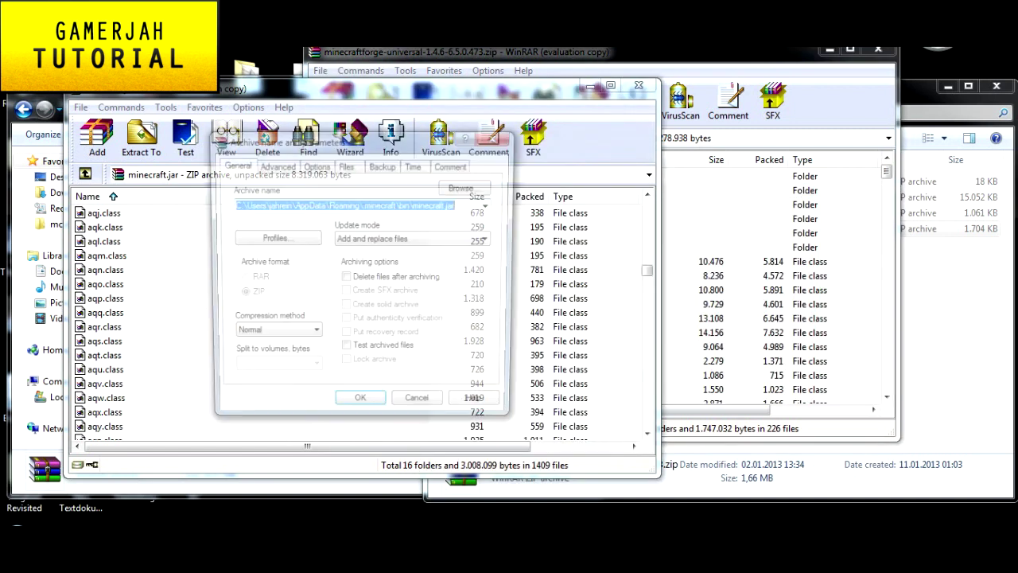
{"action": "left_click", "coordinate": [350, 409]}
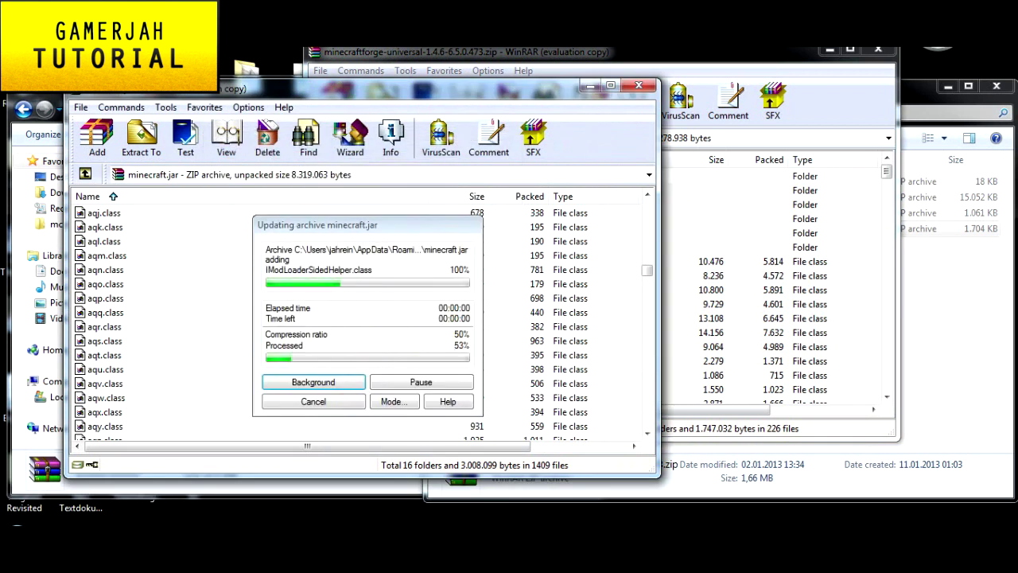
{"action": "left_click", "coordinate": [877, 49]}
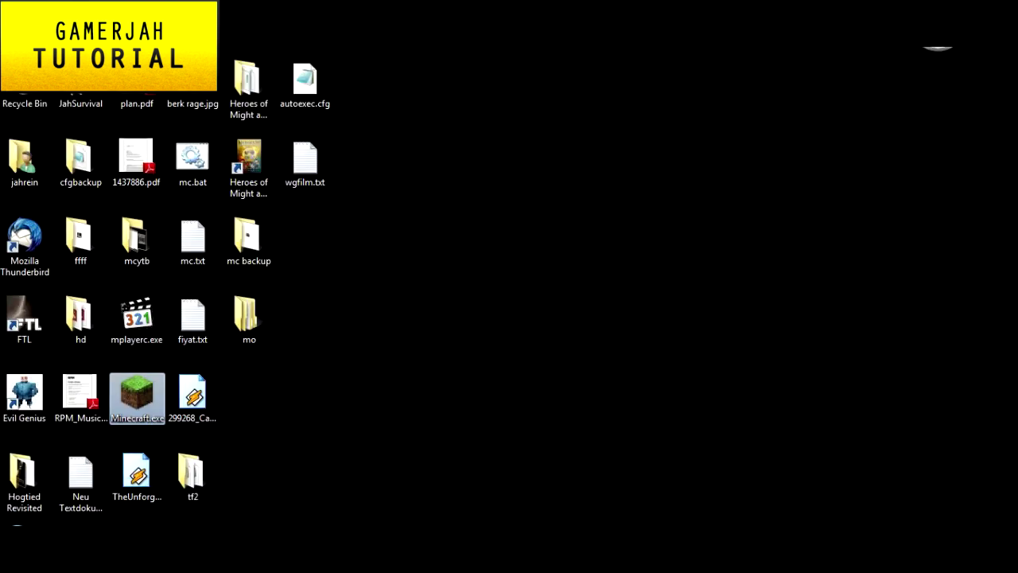
Step: Bring back the minecraft.jar and mo folder windows and open GuiAPI-1.4.6-TEMP.zip in WinRAR, dismissing the license notice
{"action": "left_click", "coordinate": [143, 542]}
{"action": "left_click", "coordinate": [134, 476]}
{"action": "left_click", "coordinate": [572, 542]}
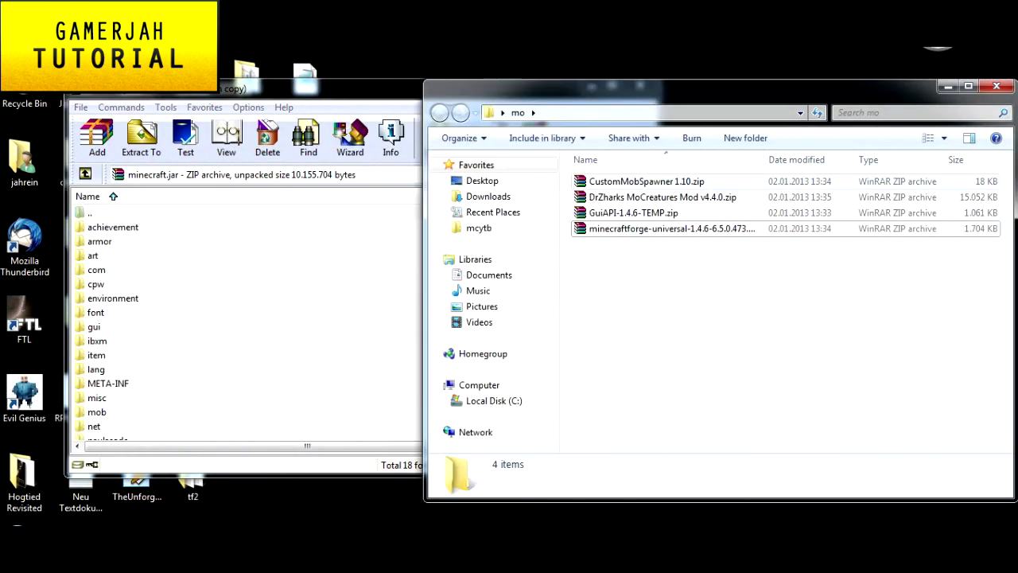
{"action": "left_click", "coordinate": [605, 213]}
{"action": "double_click", "coordinate": [604, 213]}
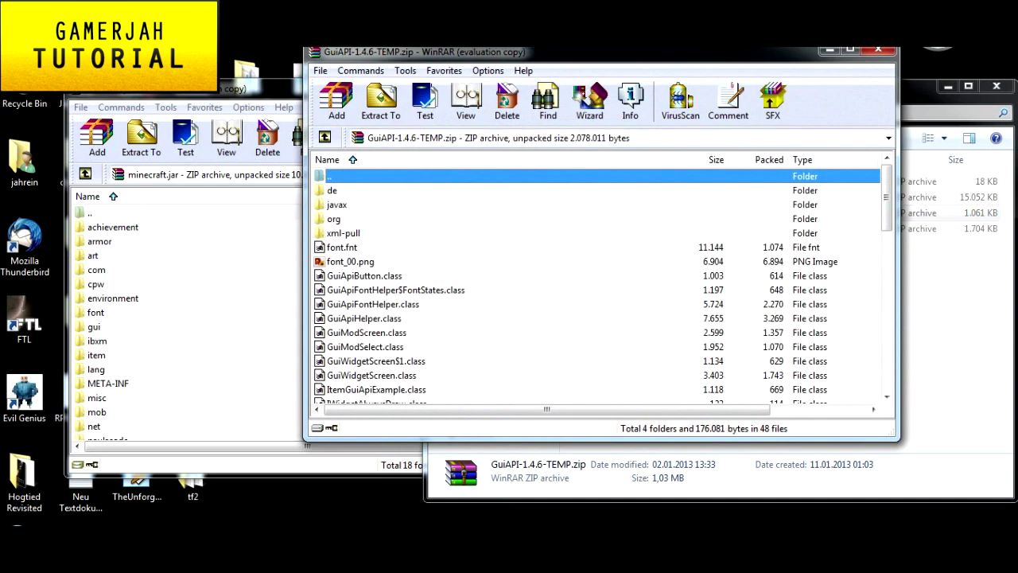
{"action": "key", "text": "Escape"}
Step: Add all files and folders of the GuiAPI archive to minecraft.jar with the default archive settings, and close the GuiAPI archive
{"action": "key", "text": "ctrl+a"}
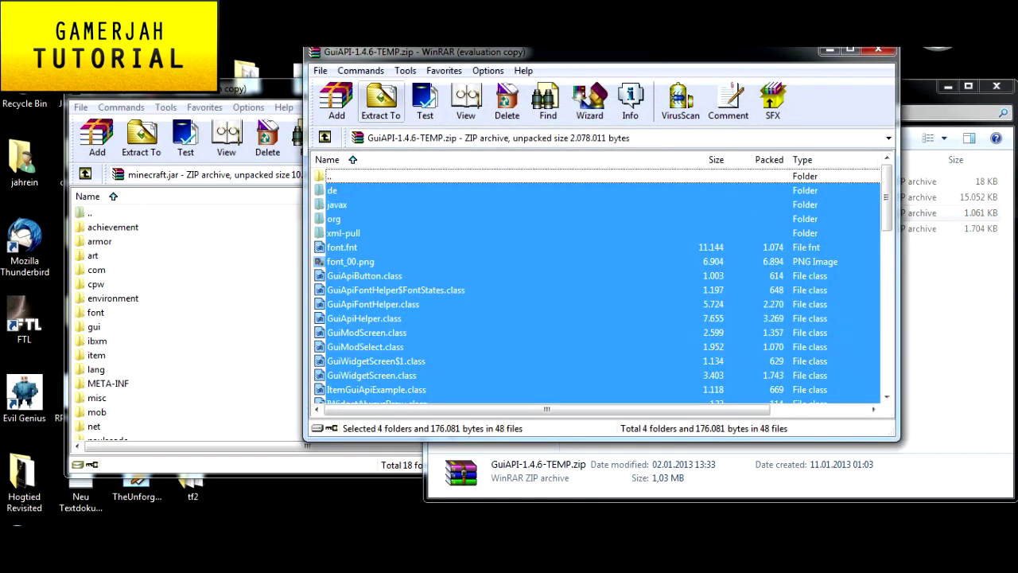
{"action": "left_click", "coordinate": [231, 270]}
{"action": "scroll", "coordinate": [231, 270], "scroll_direction": "down", "scroll_amount": 9}
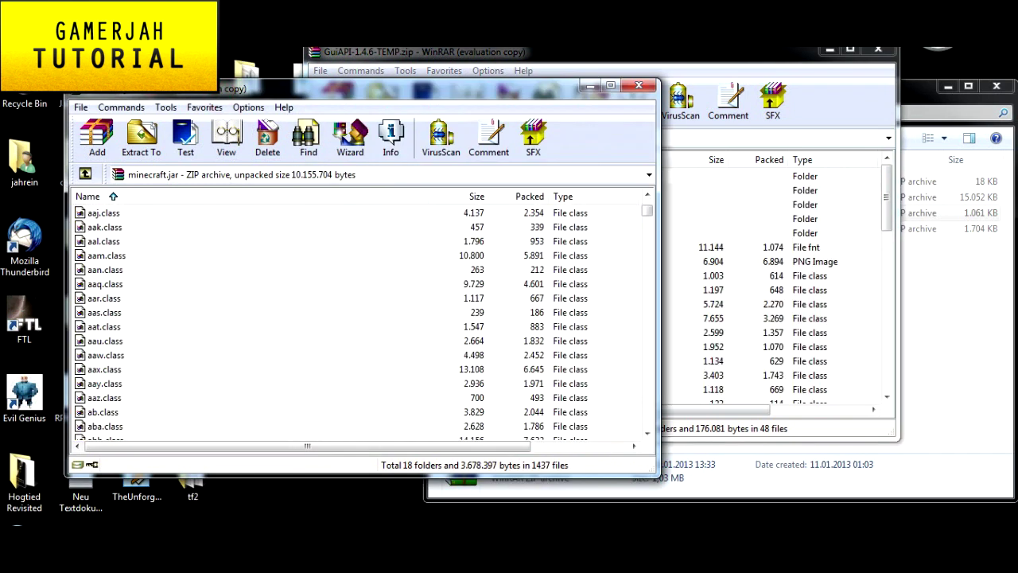
{"action": "left_click", "coordinate": [706, 54]}
{"action": "left_click_drag", "start_coordinate": [378, 289], "coordinate": [230, 312]}
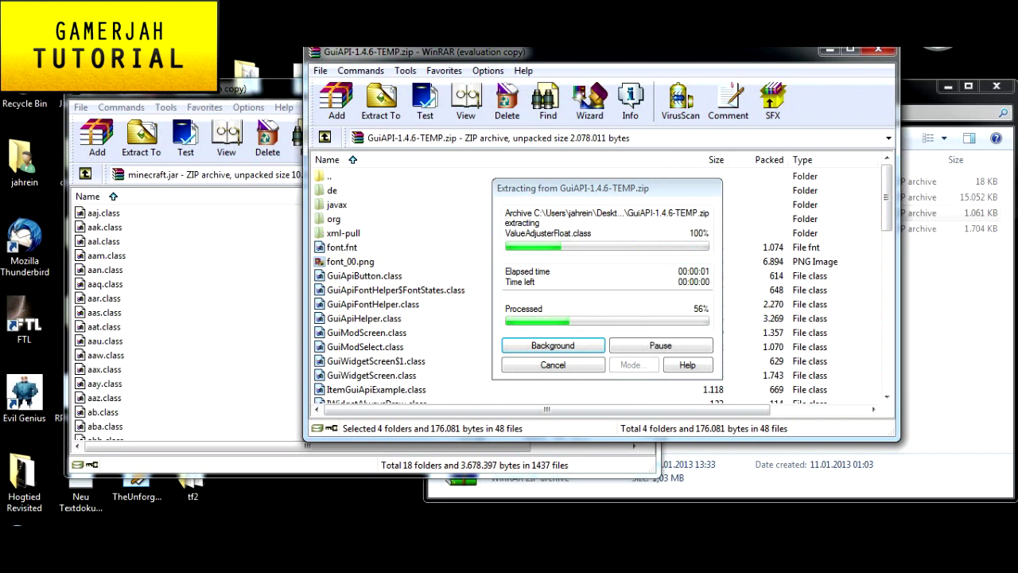
{"action": "key", "text": "Return"}
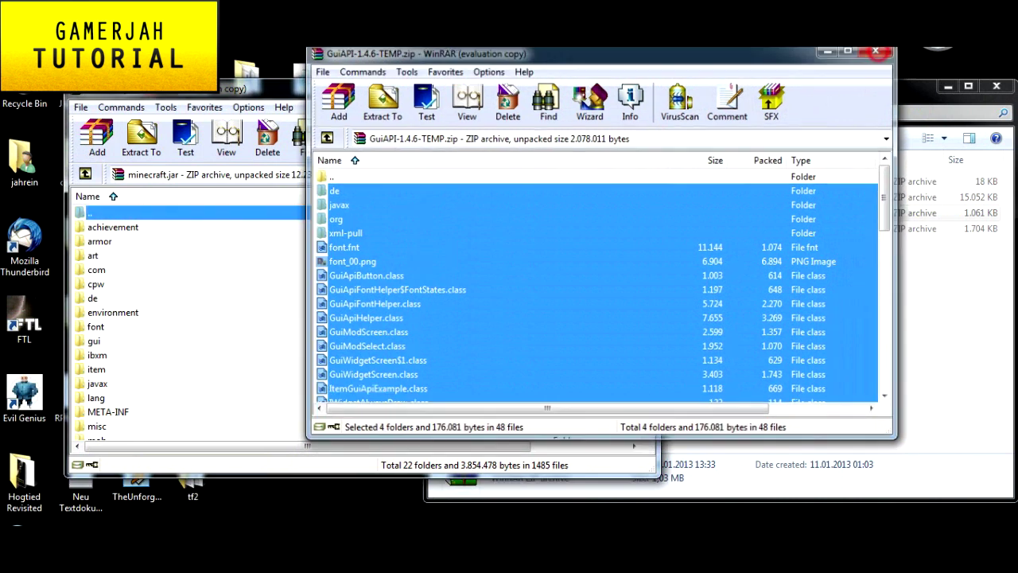
{"action": "left_click", "coordinate": [875, 52]}
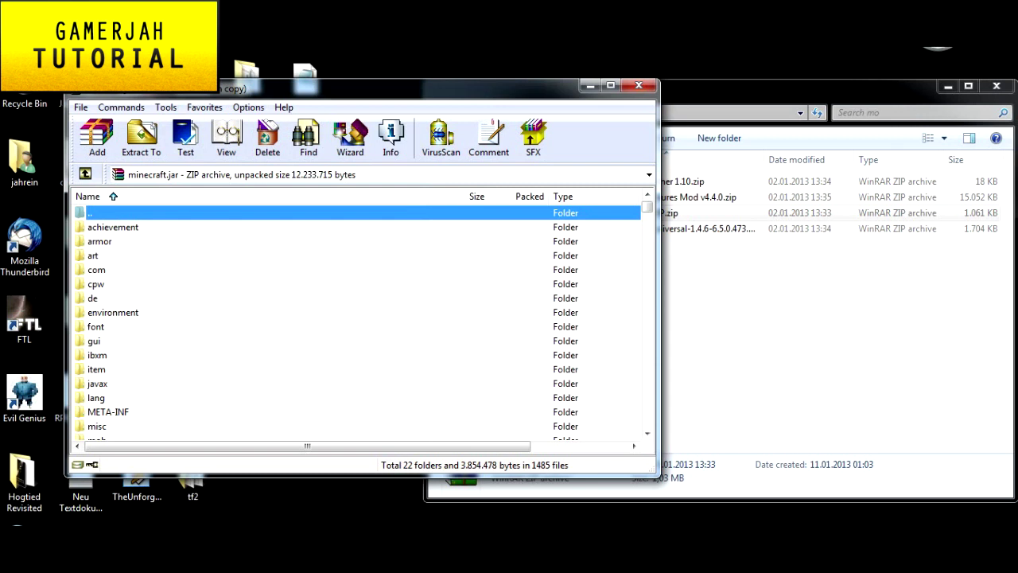
Step: Delete the META-INF folder from minecraft.jar and close the archive
{"action": "left_click", "coordinate": [108, 412]}
{"action": "key", "text": "Delete"}
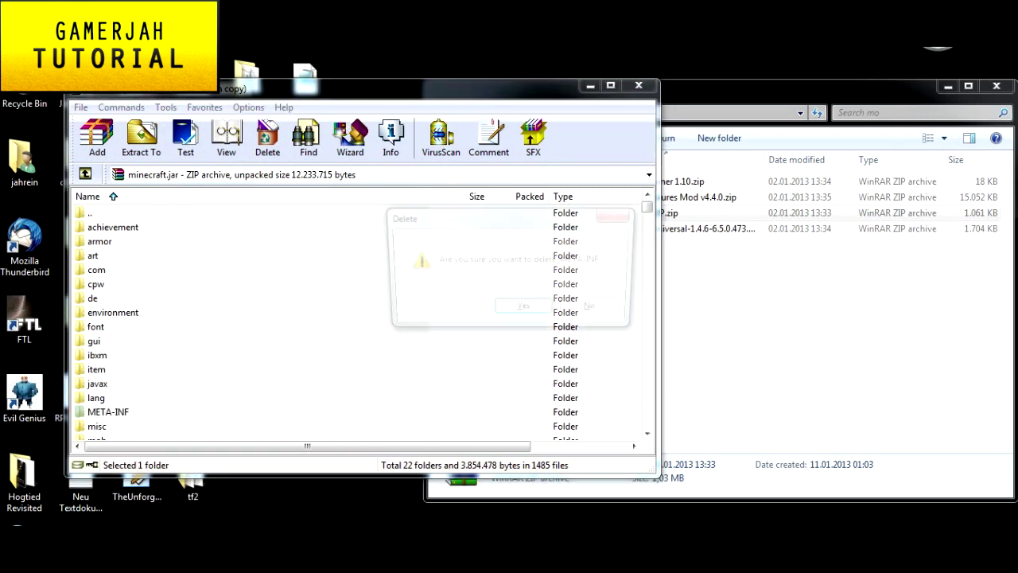
{"action": "key", "text": "Return"}
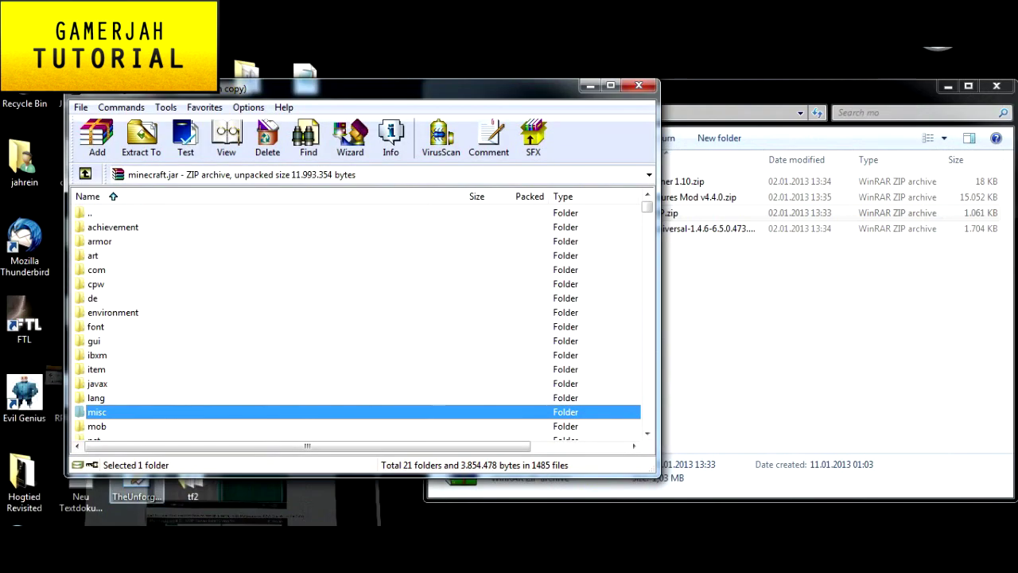
{"action": "left_click", "coordinate": [632, 89]}
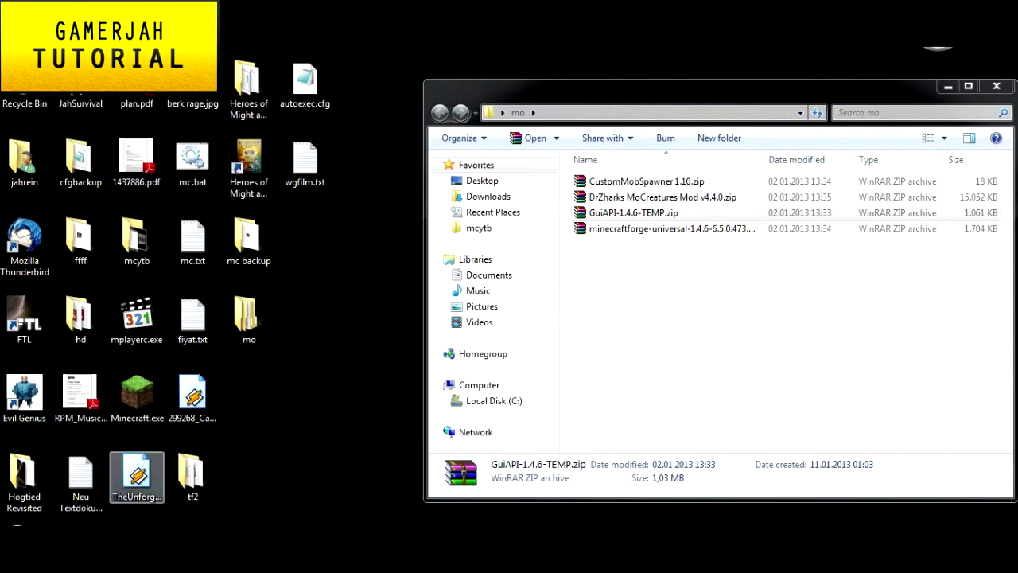
Step: Return to the bin folder window, go up to .minecraft and open its mods folder
{"action": "mouse_move", "coordinate": [176, 541]}
{"action": "left_click", "coordinate": [256, 467]}
{"action": "key", "text": "BackSpace"}
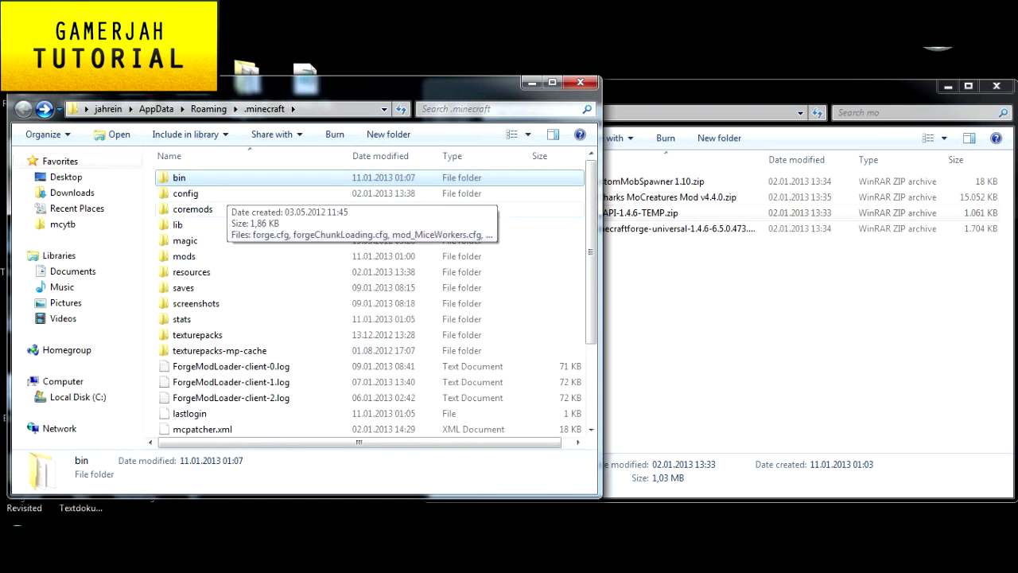
{"action": "left_click", "coordinate": [207, 241]}
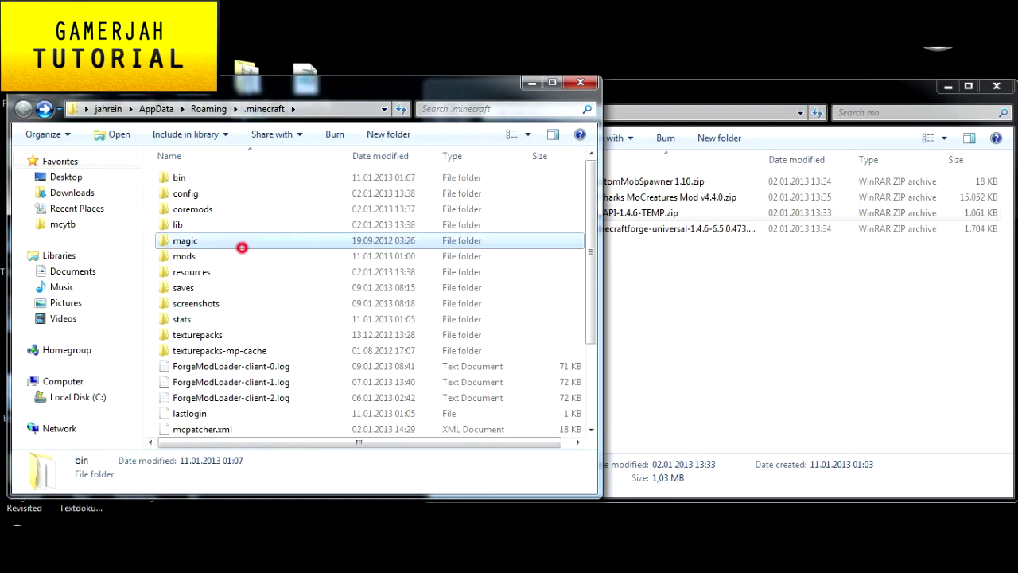
{"action": "double_click", "coordinate": [230, 255]}
Step: Move CustomMobSpawner 1.10.zip and DrZharks MoCreatures Mod v4.4.0.zip from the mo folder into the mods folder
{"action": "left_click", "coordinate": [817, 256]}
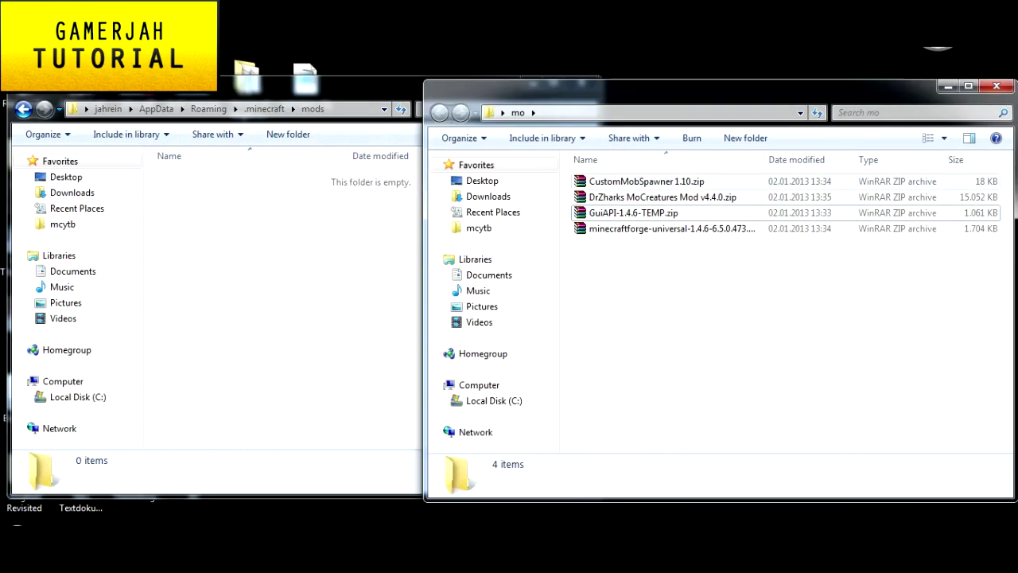
{"action": "left_click", "coordinate": [640, 197]}
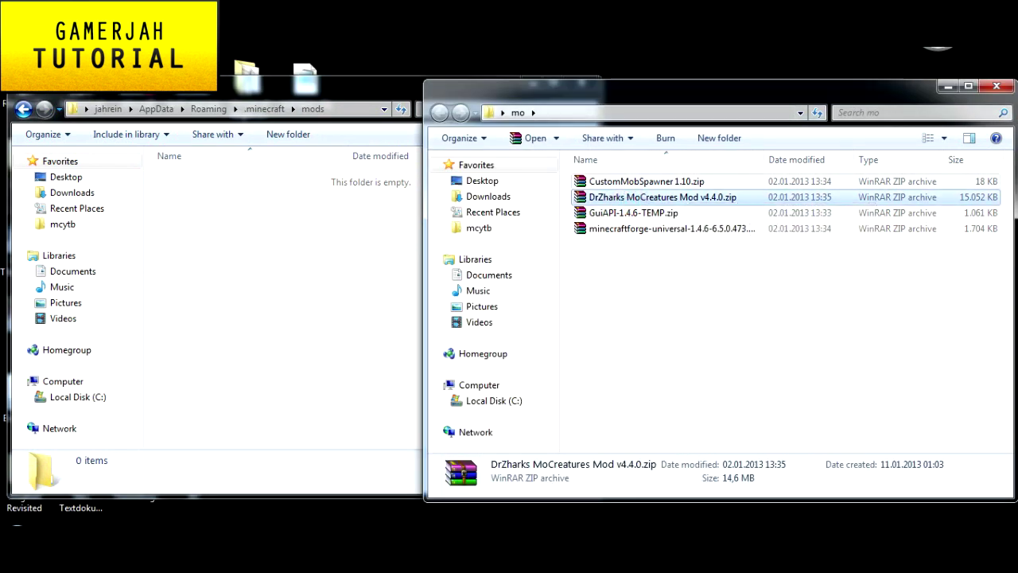
{"action": "left_click", "coordinate": [646, 181], "text": "ctrl"}
{"action": "left_click_drag", "start_coordinate": [646, 181], "coordinate": [268, 291]}
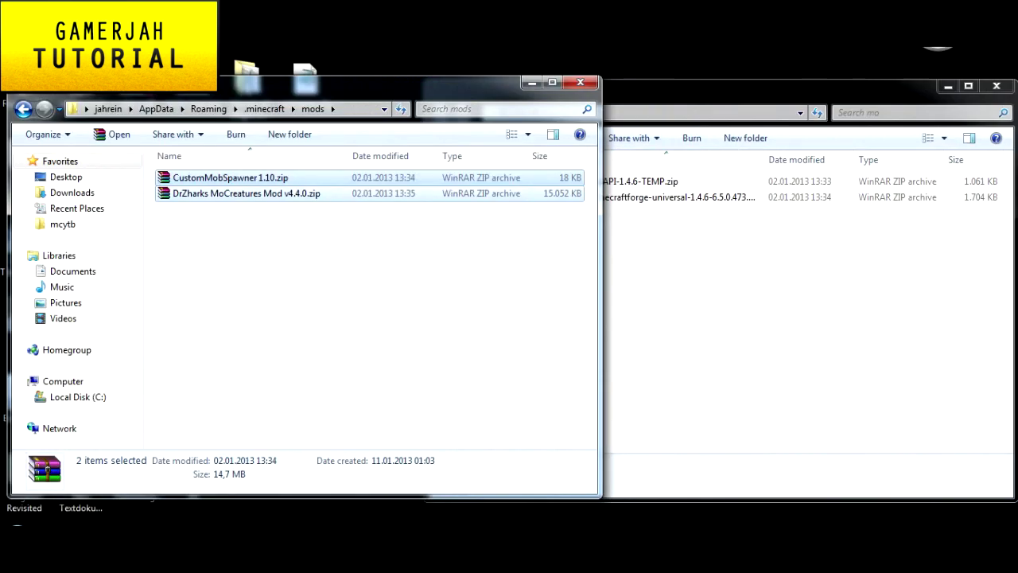
Step: Deselect the moved archives and close the mods and mo folder windows
{"action": "left_click", "coordinate": [363, 243]}
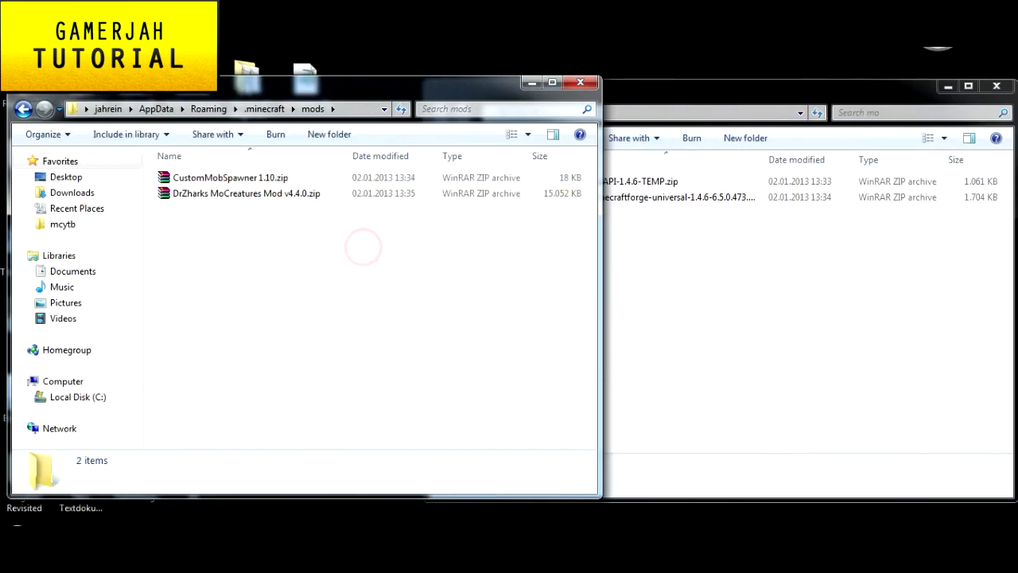
{"action": "mouse_move", "coordinate": [439, 263]}
{"action": "left_mouse_down"}
{"action": "mouse_move", "coordinate": [470, 228]}
{"action": "mouse_move", "coordinate": [415, 265]}
{"action": "mouse_move", "coordinate": [441, 268]}
{"action": "left_mouse_up"}
{"action": "left_click", "coordinate": [580, 82]}
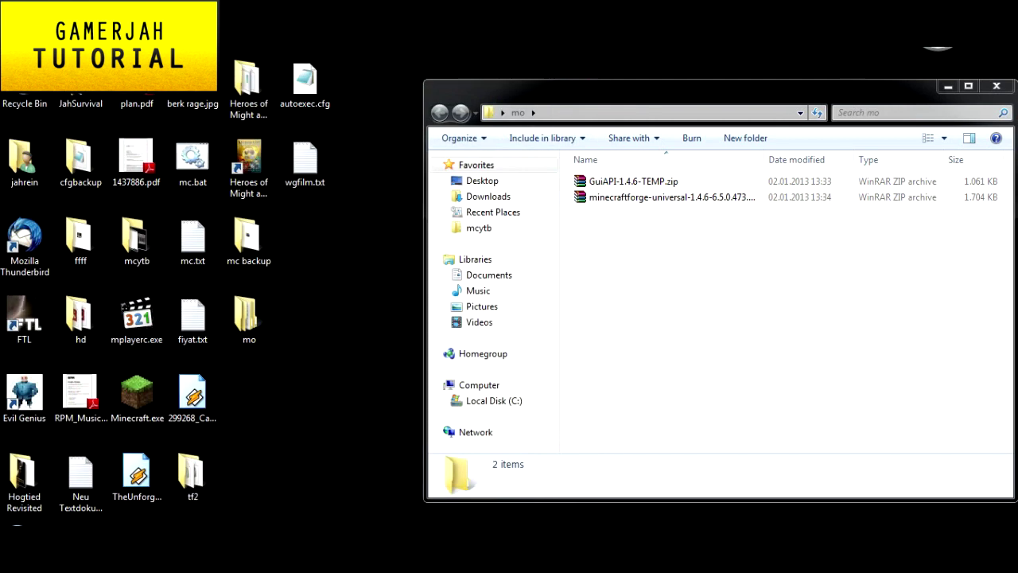
{"action": "left_click", "coordinate": [994, 85]}
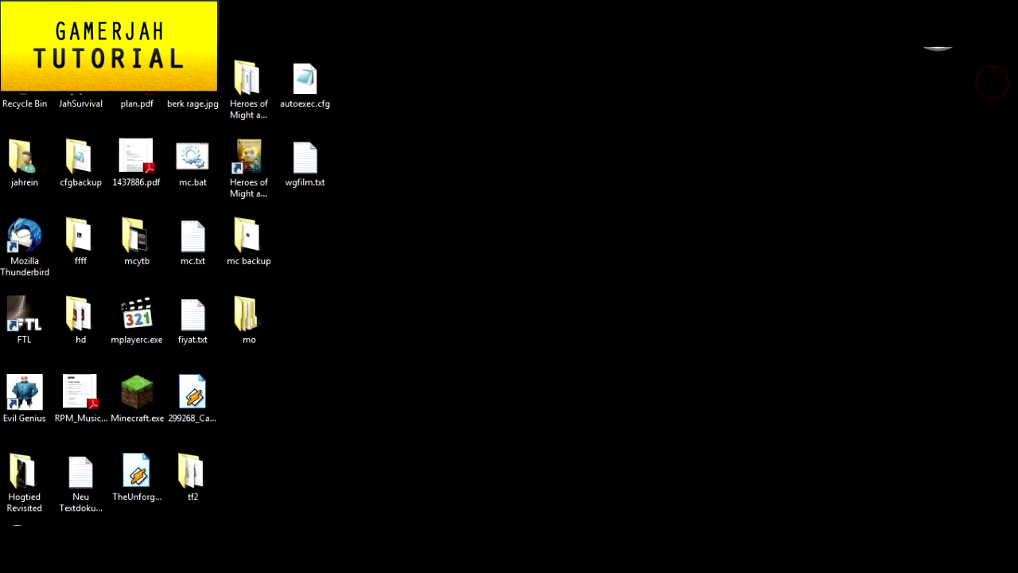